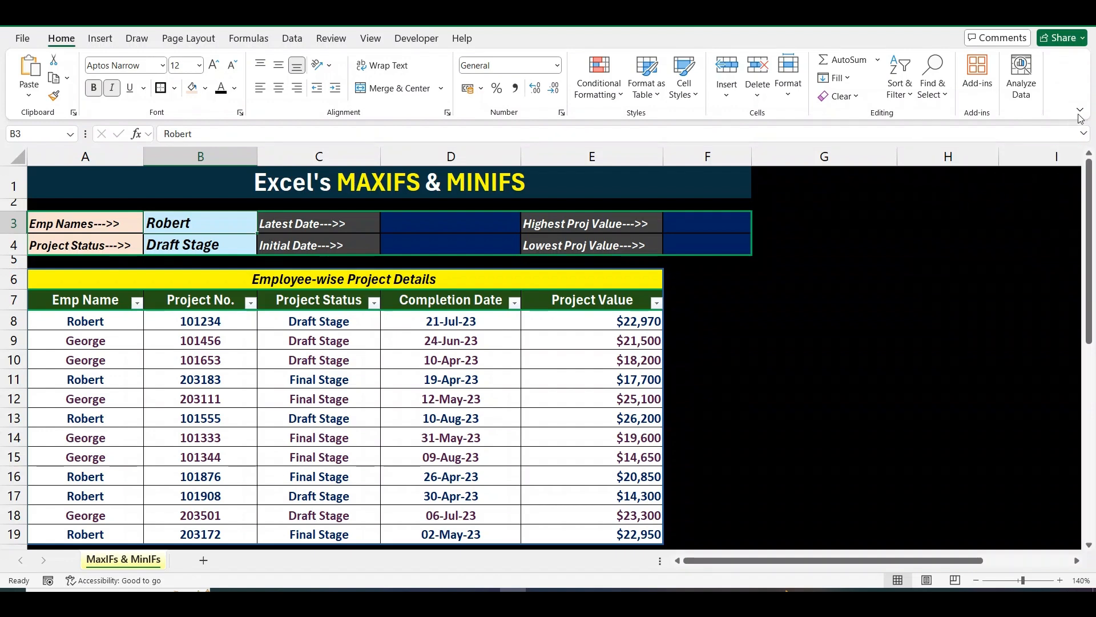
# Select the project table, then the Emp Name, project number and project status columns.
pyautogui.click(89, 319)
pyautogui.hotkey('ctrl', 'a')
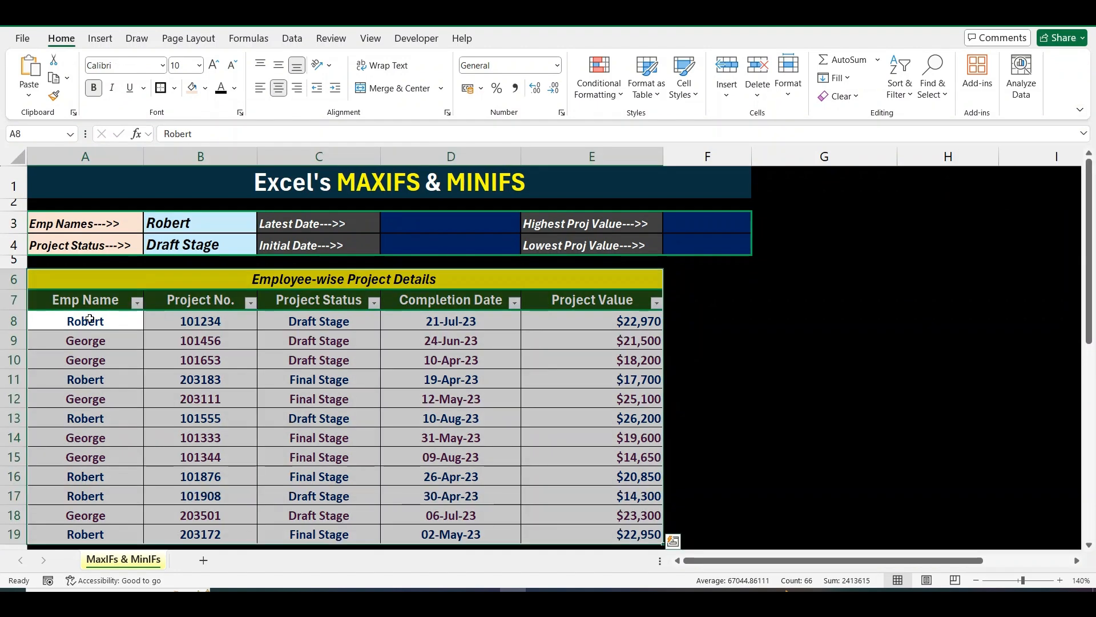
pyautogui.click(90, 319)
pyautogui.hotkey('ctrl', 'shift', 'Down')
pyautogui.press('Right')
pyautogui.hotkey('ctrl', 'shift', 'Down')
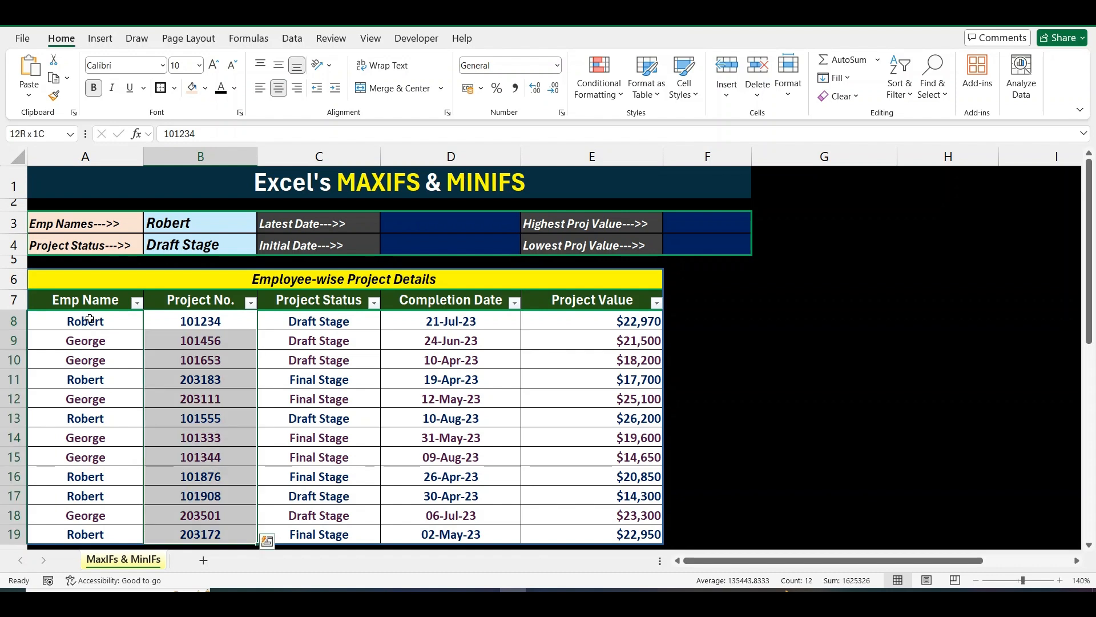
pyautogui.press('Right')
pyautogui.hotkey('ctrl', 'shift', 'Down')
# Select the completion date and project value columns, then return to the table headers.
pyautogui.press('Right')
pyautogui.hotkey('ctrl', 'shift', 'Down')
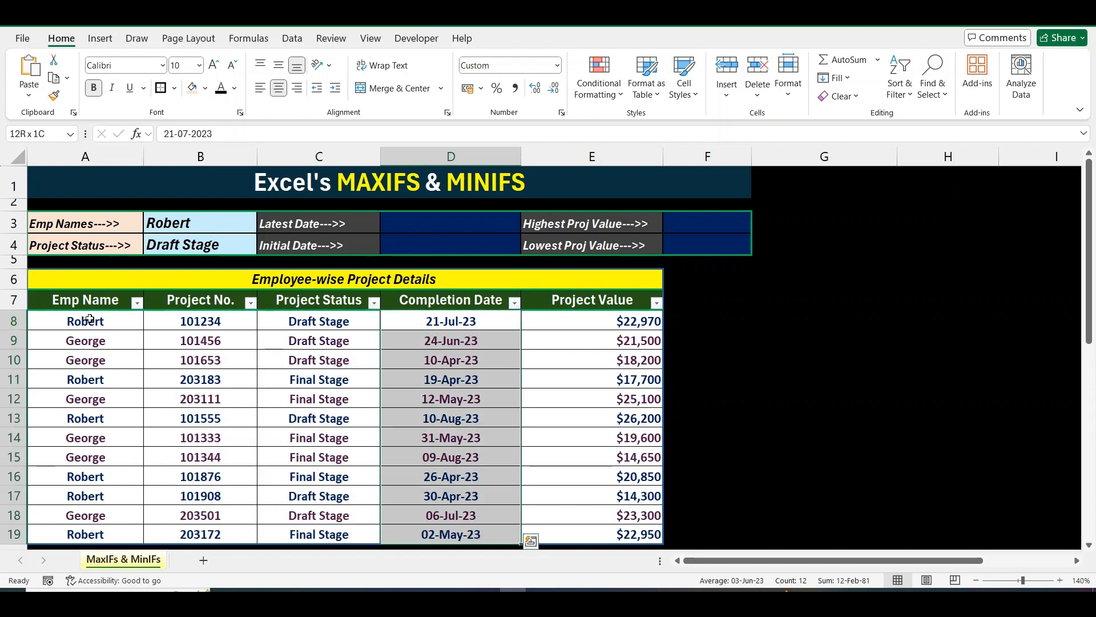
pyautogui.press('Right')
pyautogui.hotkey('ctrl', 'shift', 'Down')
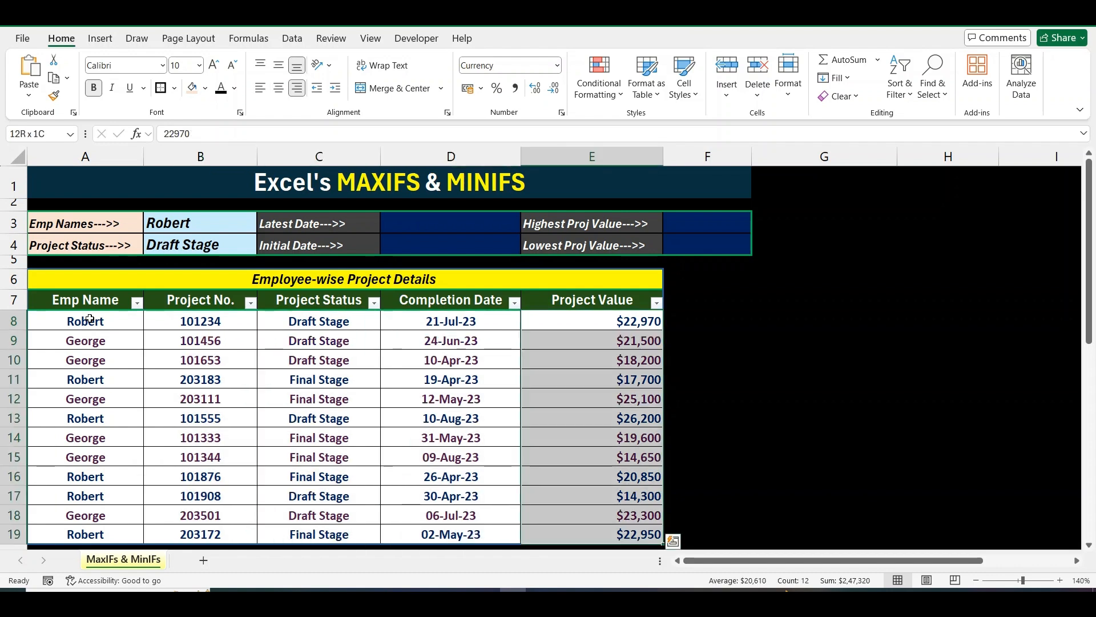
pyautogui.press('Left')
pyautogui.press('Left')
pyautogui.press('Up')
pyautogui.press('Left')
pyautogui.press('Left')
# Inspect the Emp Name and Project Status filter lists without applying any filter.
pyautogui.hotkey('alt', 'Down')
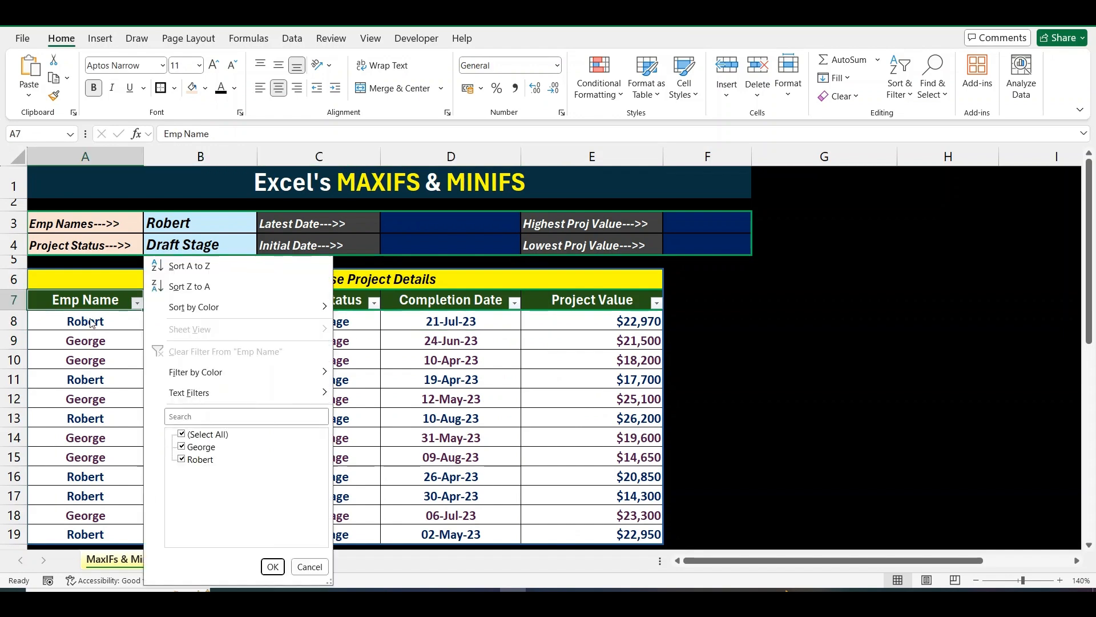
pyautogui.press('Escape')
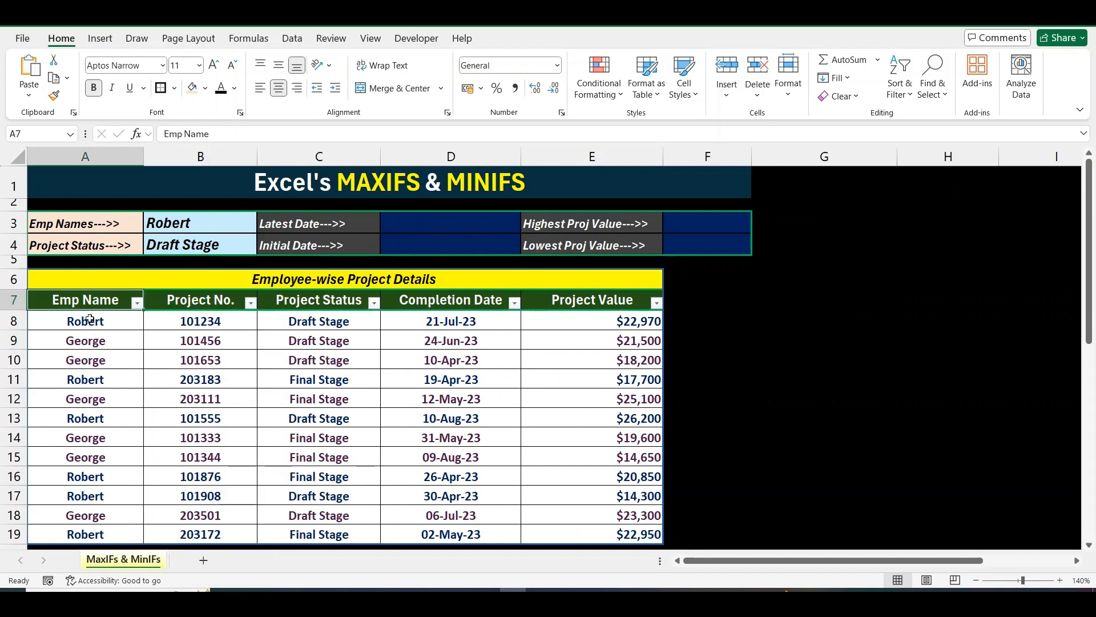
pyautogui.press('Down')
pyautogui.press('Down')
pyautogui.press('Down')
pyautogui.press('Down')
pyautogui.press('Up')
pyautogui.press('Up')
pyautogui.press('Right')
pyautogui.press('Right')
pyautogui.press('Up')
pyautogui.press('Up')
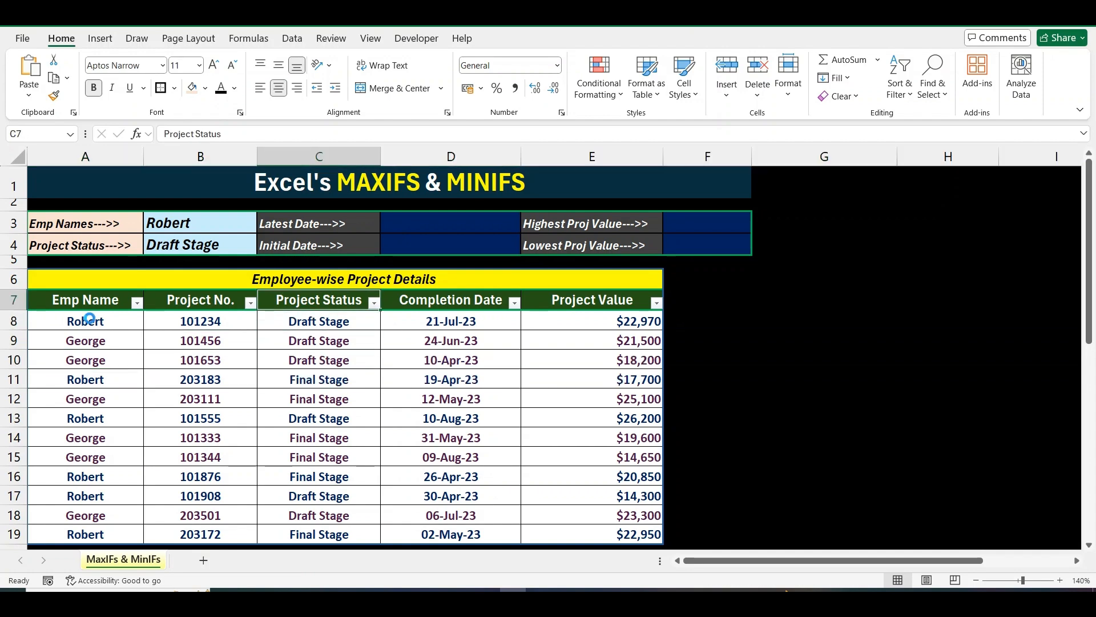
pyautogui.hotkey('alt', 'Down')
pyautogui.press('Down')
pyautogui.press('Down')
pyautogui.press('Down')
pyautogui.press('Escape')
# Check the Completion Date and Project Value columns and their filter lists.
pyautogui.press('Down')
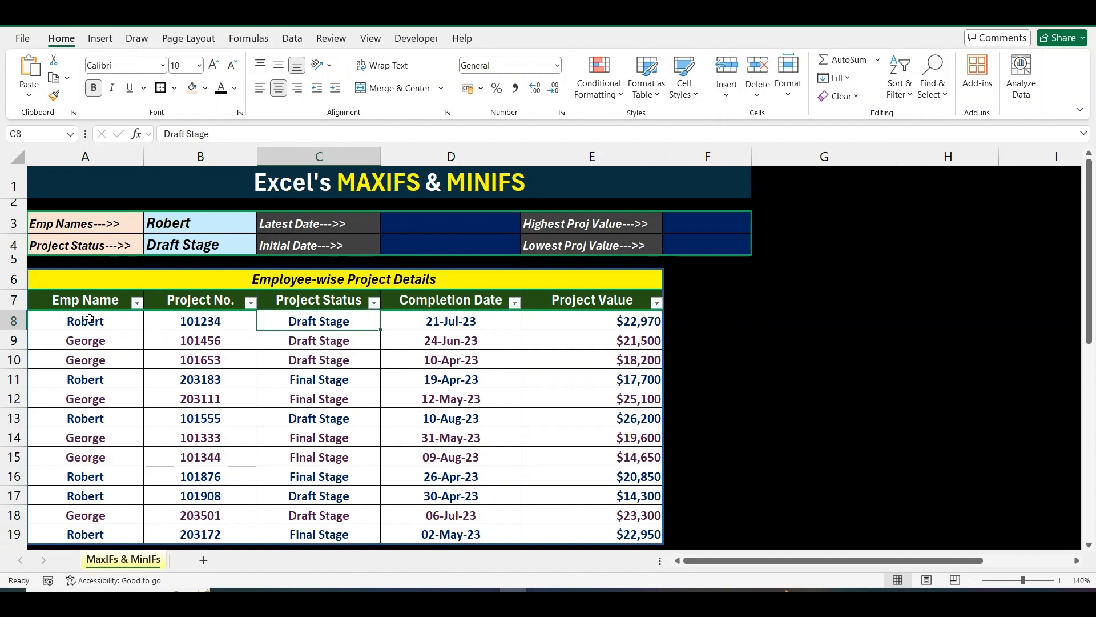
pyautogui.press('Right')
pyautogui.hotkey('ctrl', 'space')
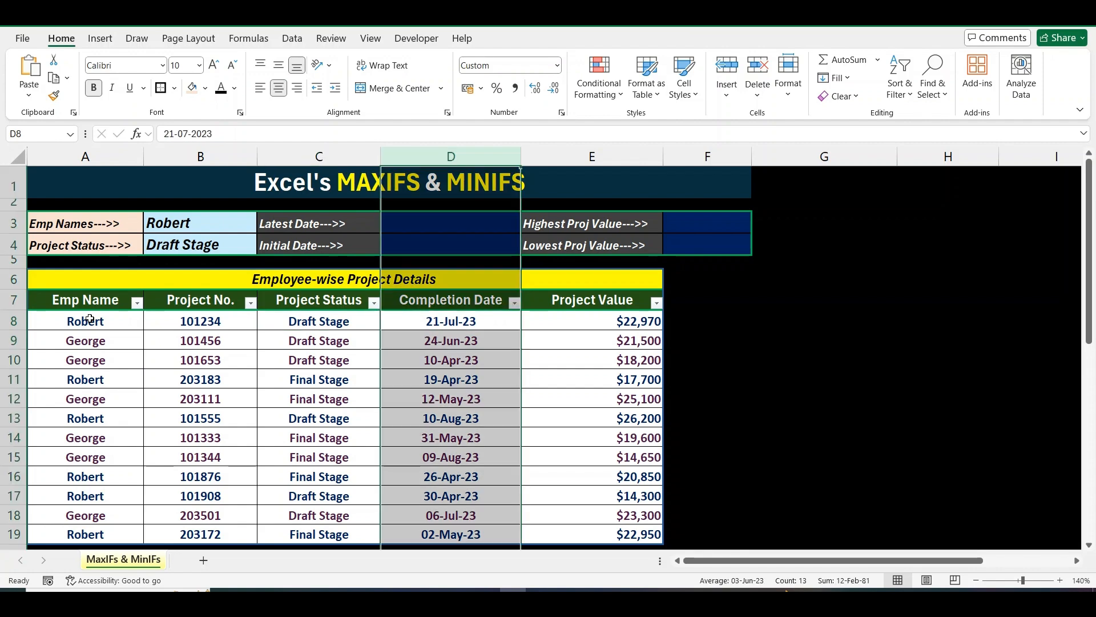
pyautogui.press('Up')
pyautogui.hotkey('alt', 'Down')
pyautogui.press('Escape')
pyautogui.press('Right')
pyautogui.hotkey('ctrl', 'space')
pyautogui.press('Up')
pyautogui.hotkey('alt', 'Down')
pyautogui.press('Escape')
pyautogui.press('Left')
pyautogui.press('Left')
pyautogui.press('Left')
pyautogui.press('Left')
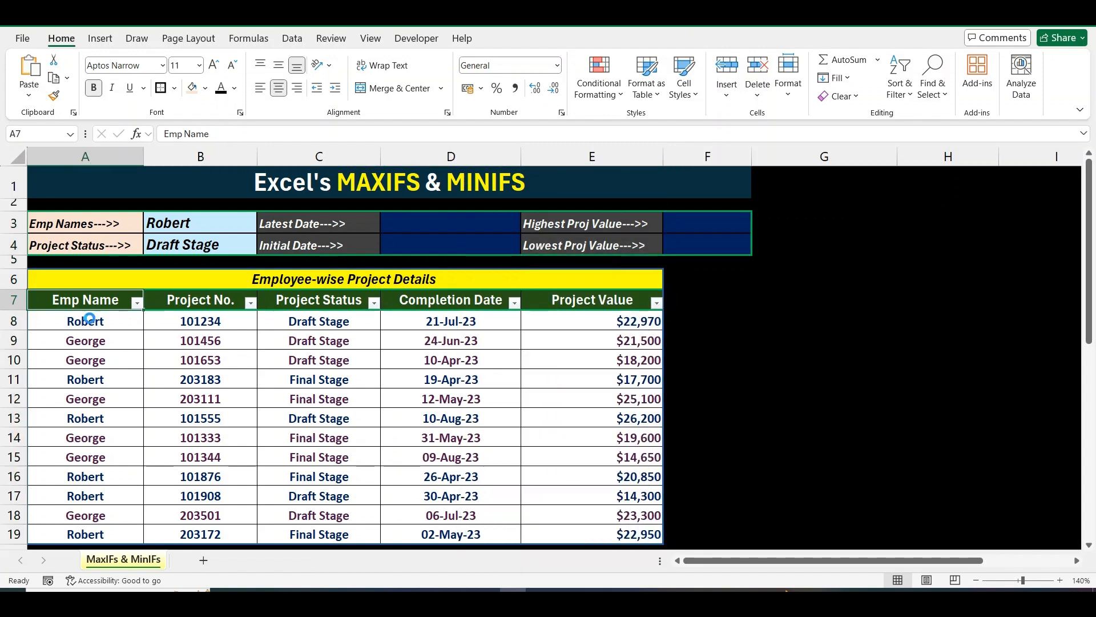
# Filter the table to Robert in Emp Name and Draft Stage in Project Status.
pyautogui.hotkey('alt', 'Down')
pyautogui.press('Down')
pyautogui.press('space')
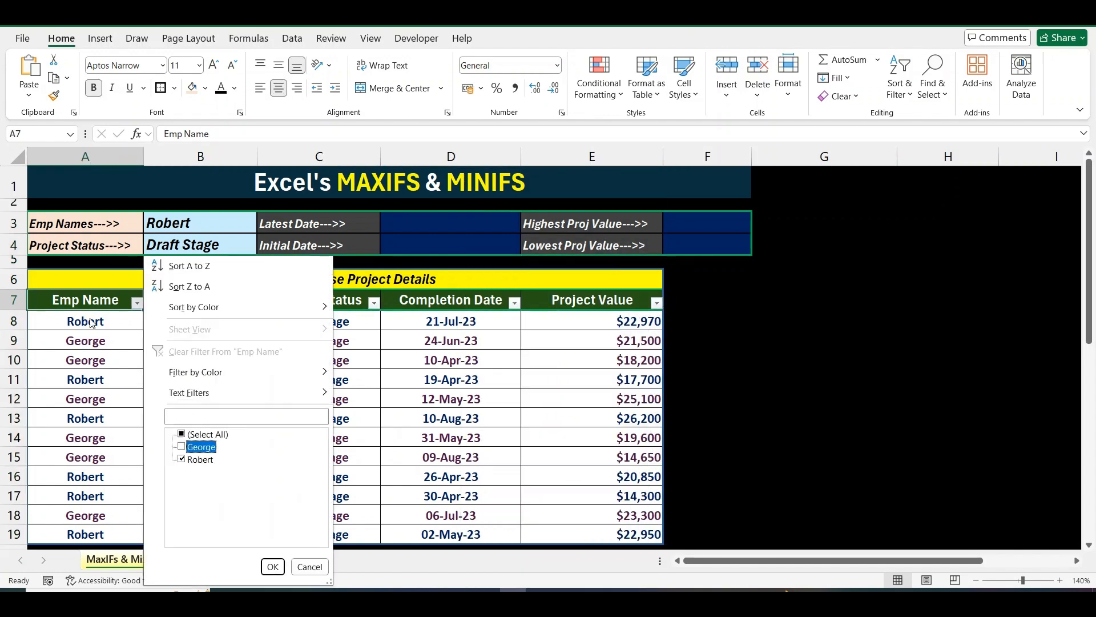
pyautogui.press('Return')
pyautogui.press('Right')
pyautogui.hotkey('alt', 'Down')
pyautogui.press('Down')
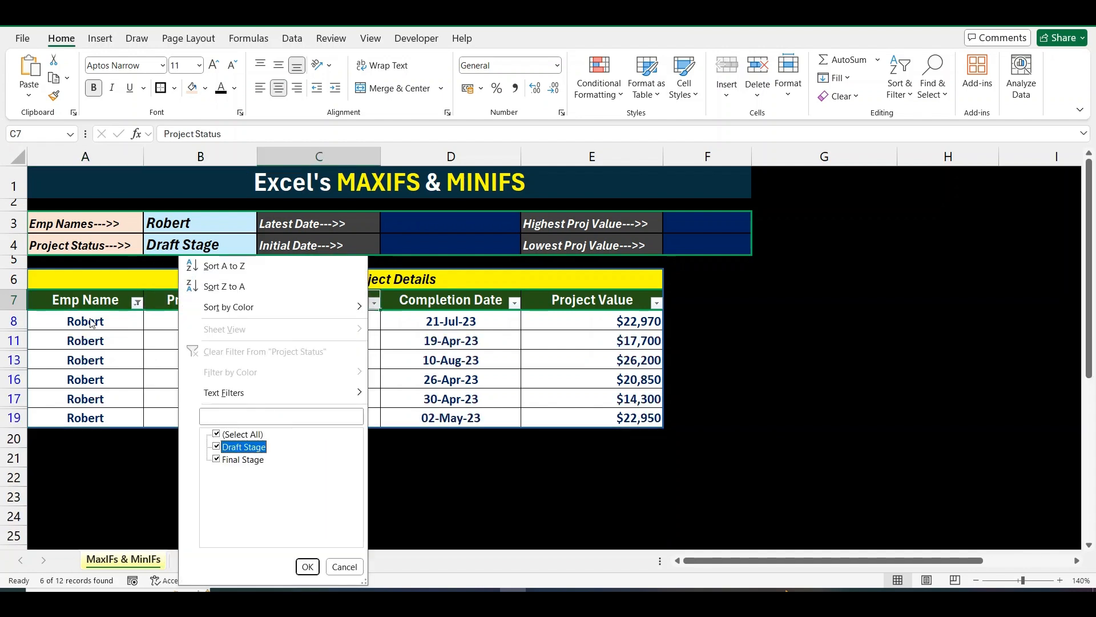
pyautogui.press('Down')
pyautogui.press('space')
pyautogui.press('Return')
# Clear all filters so every project row shows again.
pyautogui.hotkey('alt', 'h')
pyautogui.press('s')
pyautogui.press('c')
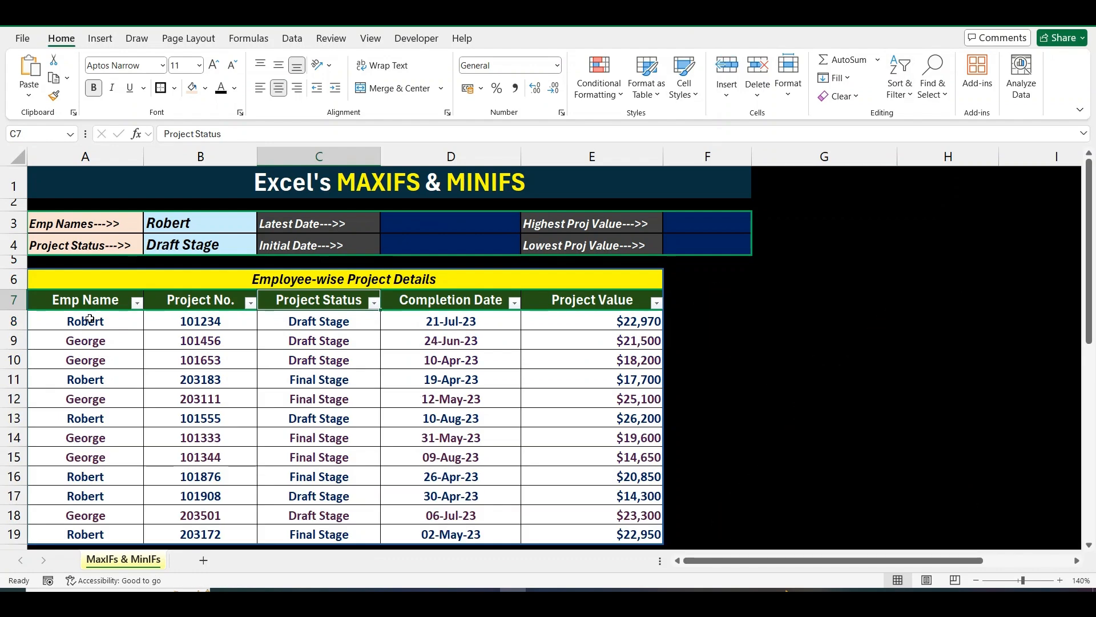
pyautogui.press('Left')
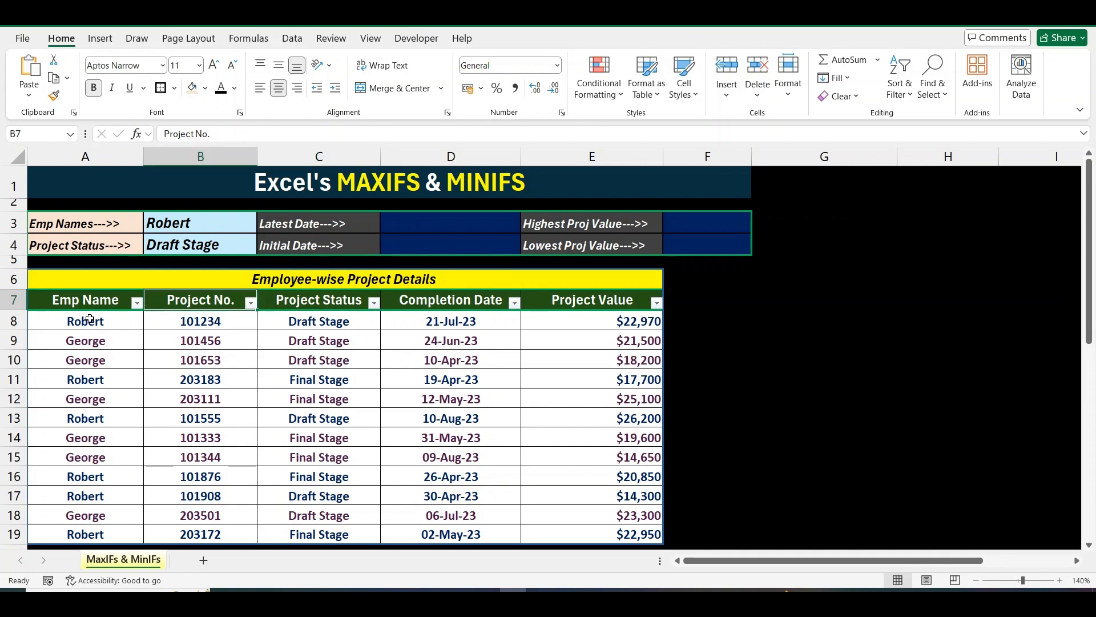
pyautogui.press('Left')
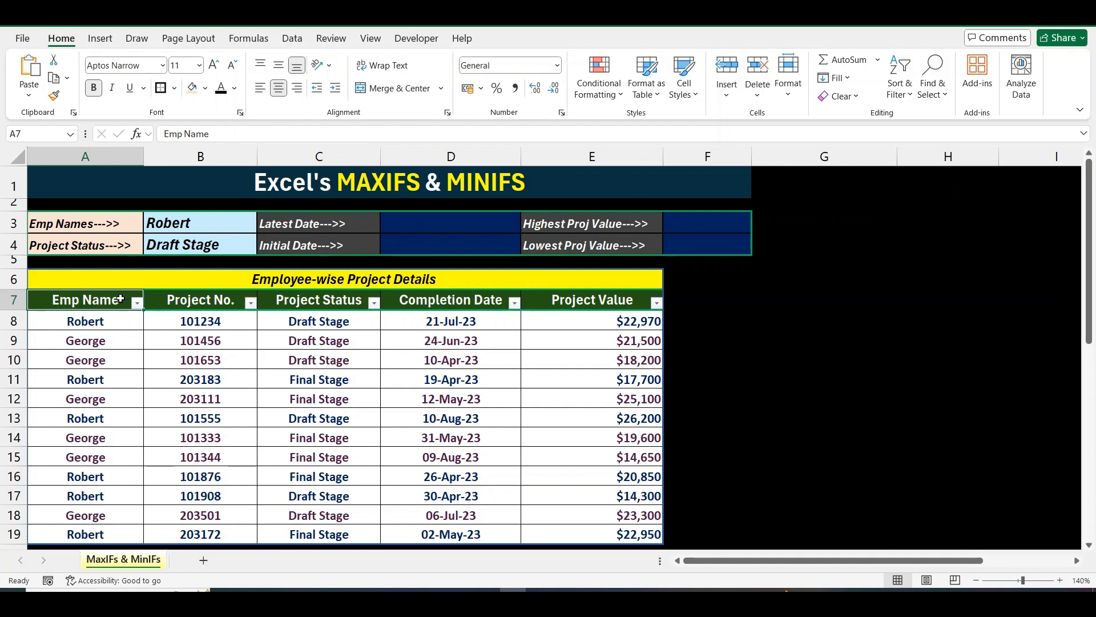
pyautogui.click(14, 184)
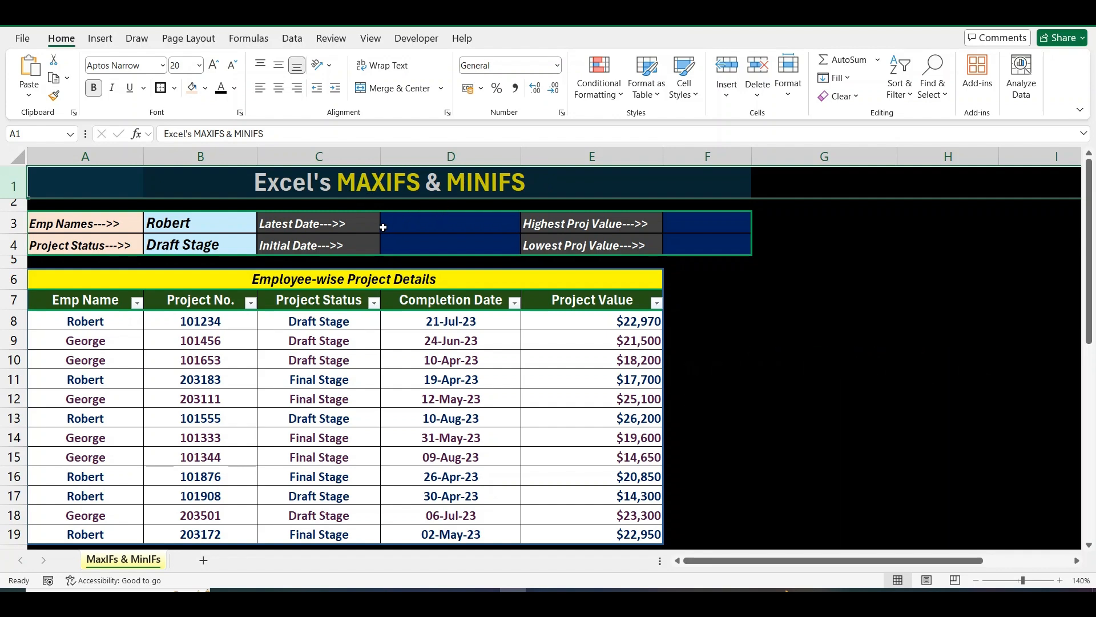
pyautogui.click(137, 219)
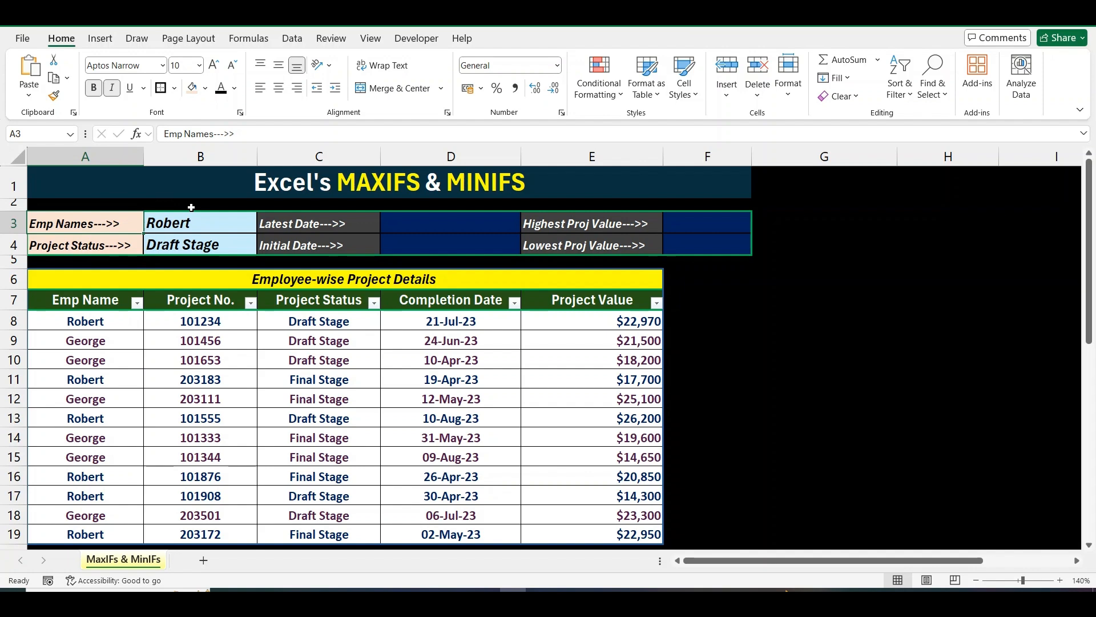
pyautogui.press('Down')
pyautogui.press('Up')
pyautogui.press('Right')
pyautogui.hotkey('alt', 'Down')
pyautogui.press('Down')
pyautogui.press('Return')
pyautogui.hotkey('alt', 'Down')
pyautogui.press('Up')
pyautogui.press('Return')
pyautogui.press('Down')
pyautogui.hotkey('alt', 'Down')
pyautogui.press('Down')
pyautogui.press('Return')
pyautogui.hotkey('alt', 'Down')
pyautogui.press('Up')
pyautogui.press('Return')
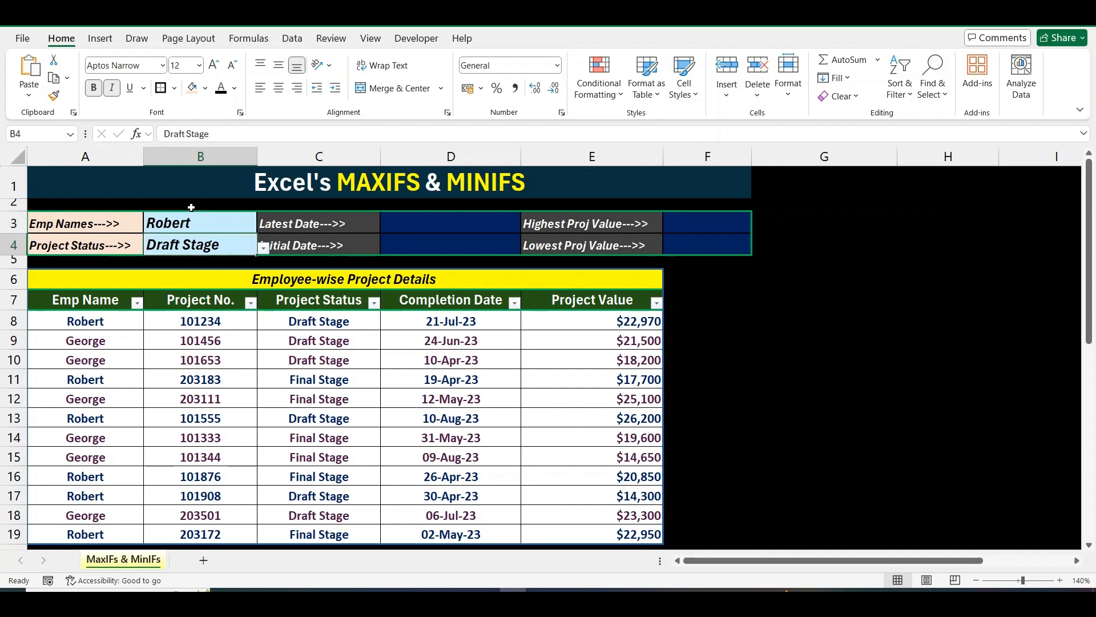
pyautogui.press('Up')
pyautogui.press('Right')
pyautogui.press('Right')
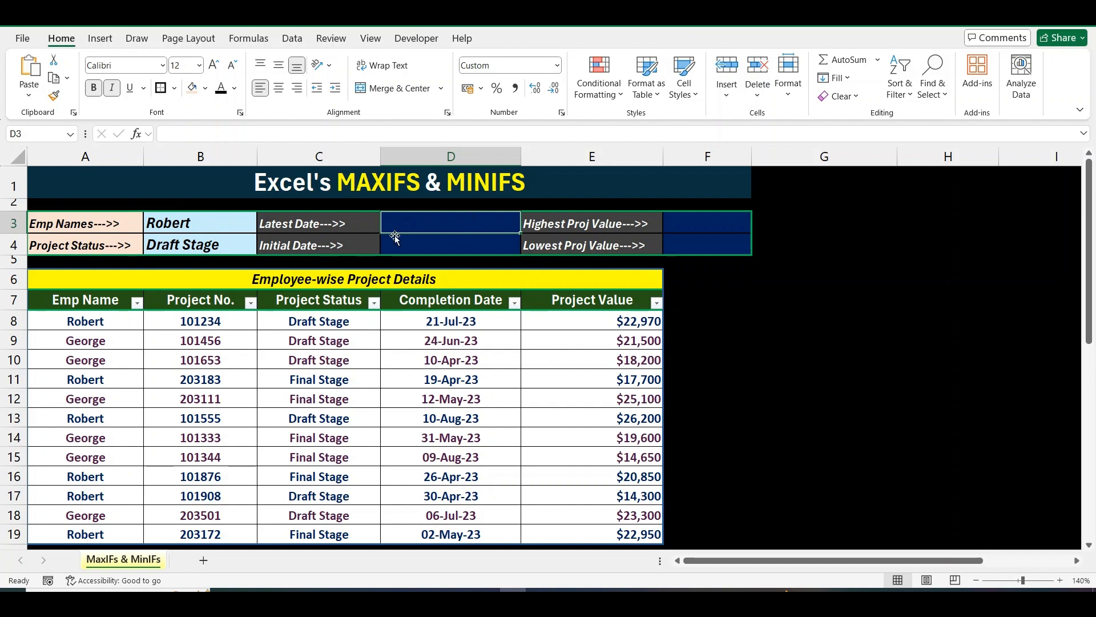
pyautogui.click(451, 246)
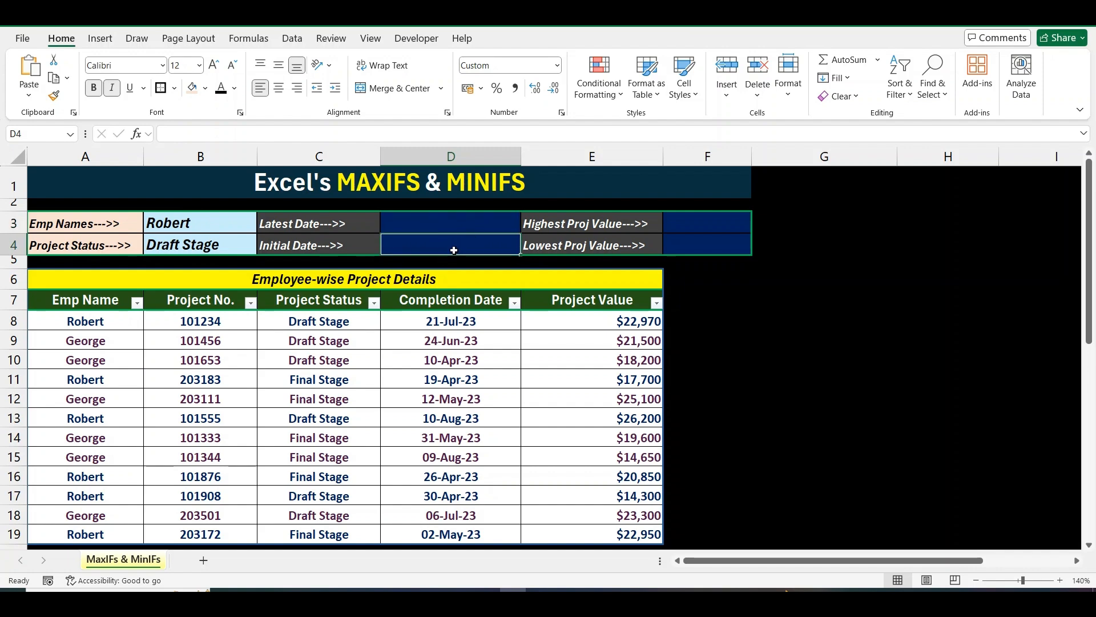
pyautogui.moveTo(191, 227); pyautogui.dragTo(190, 237)
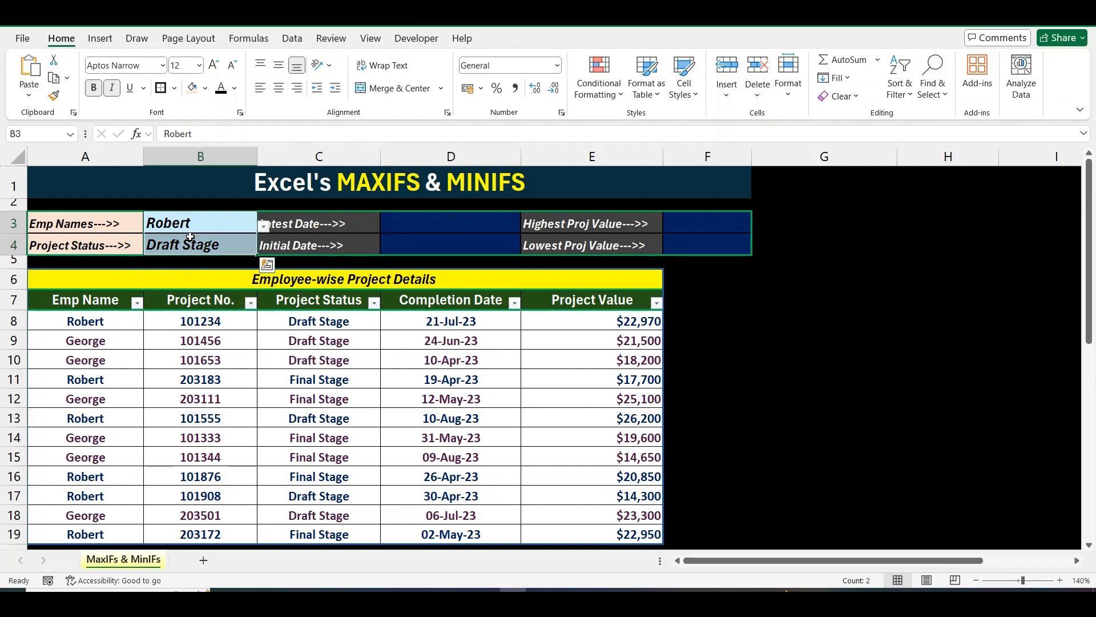
pyautogui.click(682, 225)
pyautogui.click(686, 249)
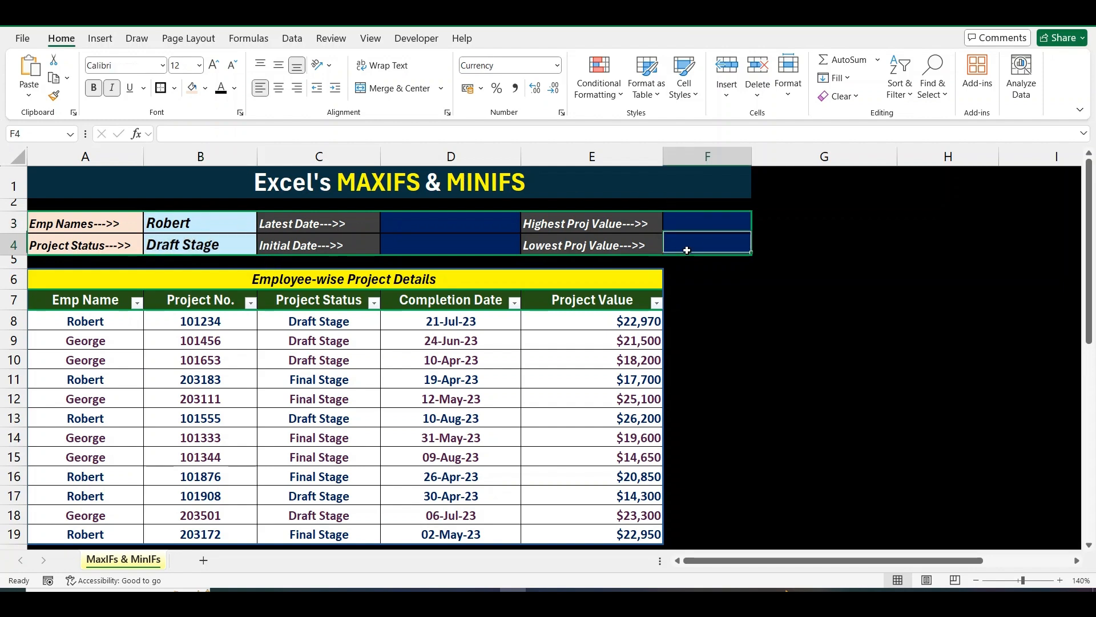
pyautogui.click(706, 221)
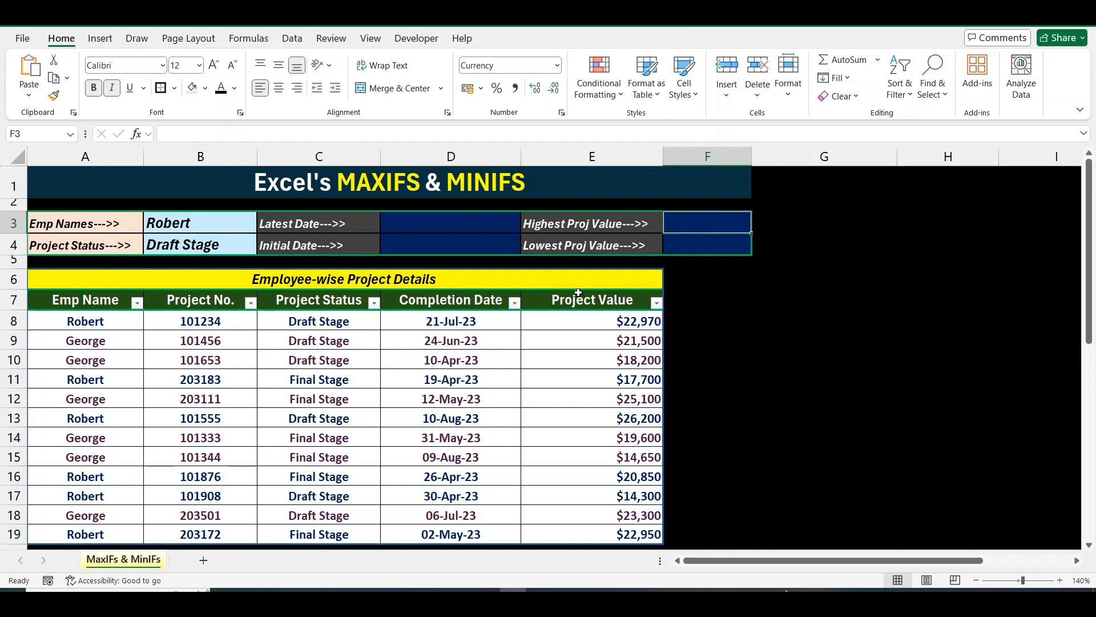
pyautogui.click(613, 177)
pyautogui.hotkey('ctrl', 'space')
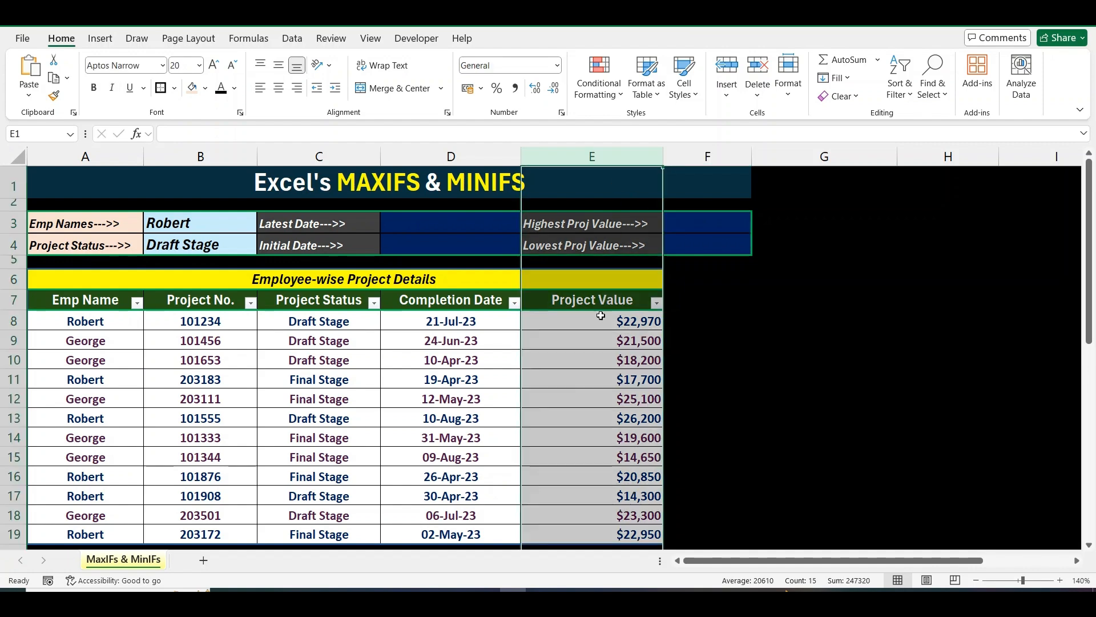
pyautogui.moveTo(225, 218); pyautogui.dragTo(222, 244)
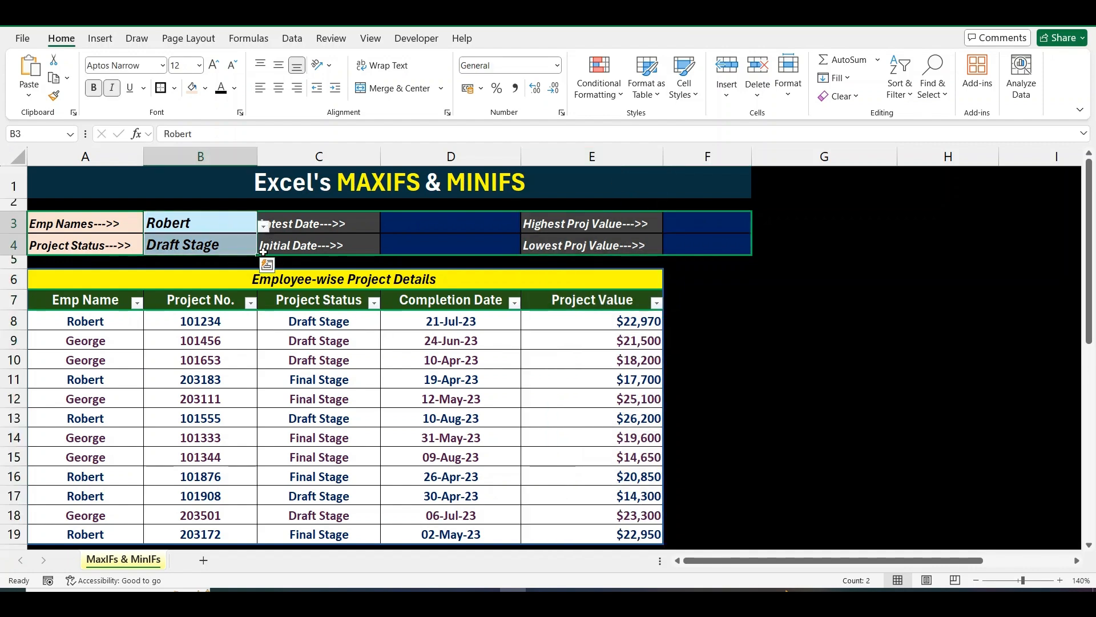
pyautogui.click(423, 224)
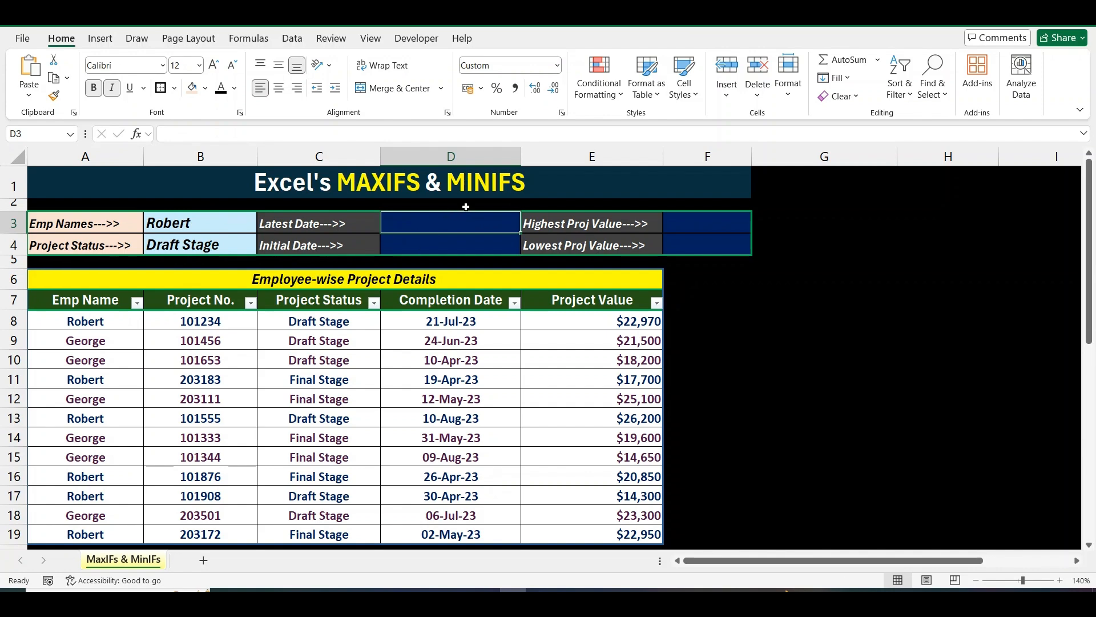
# Start a MAXIFS in D3 over D8:D19 with A8:A19 as the employee criteria range.
pyautogui.write('=')
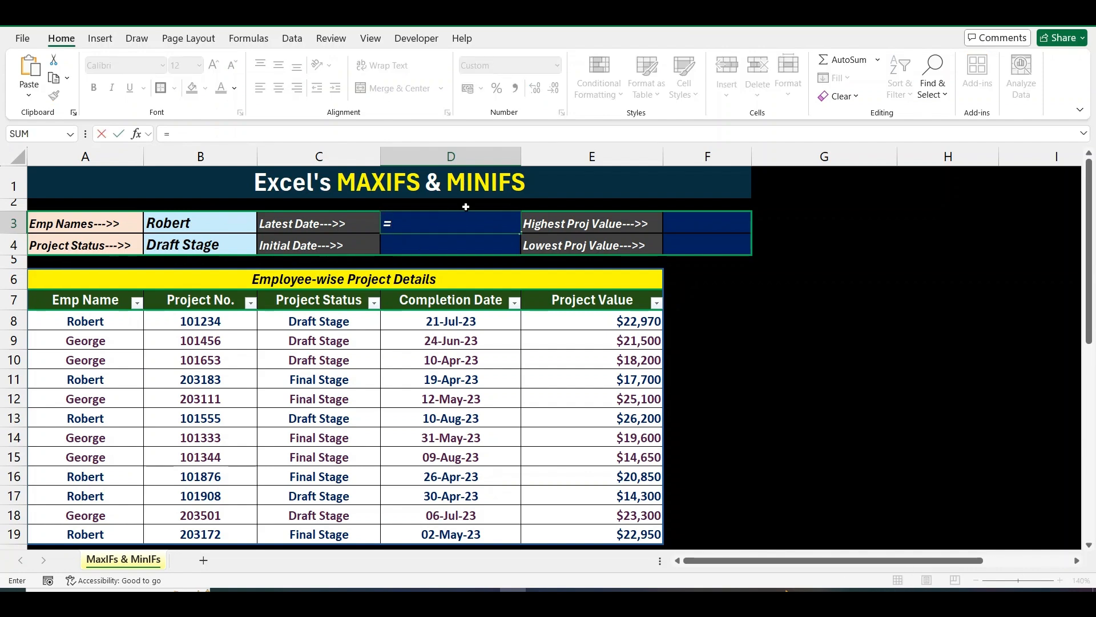
pyautogui.write('maxi')
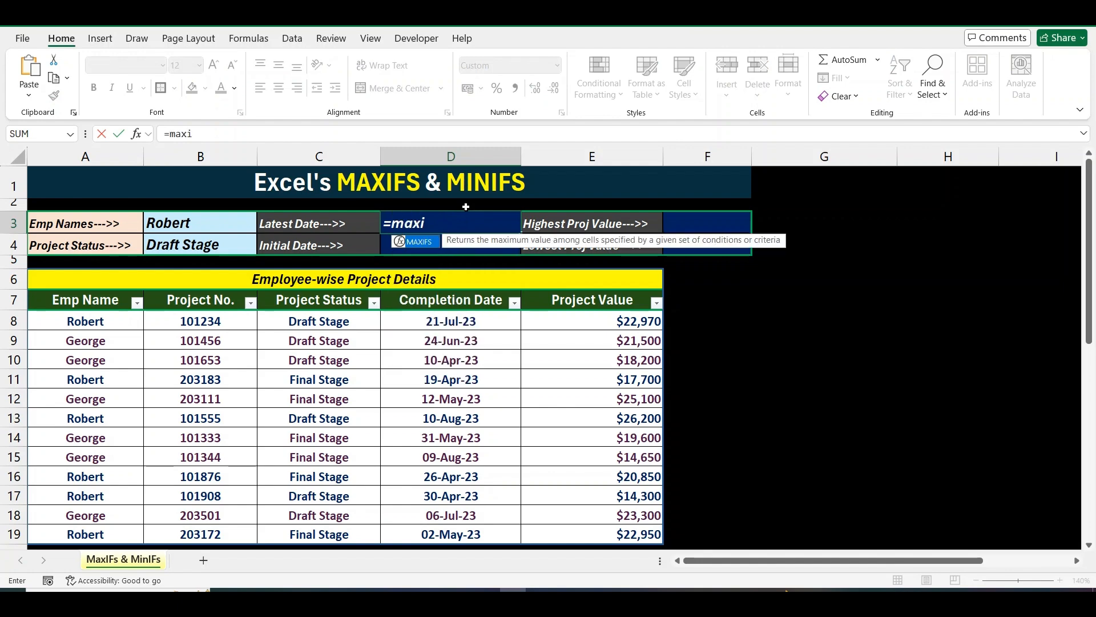
pyautogui.write('f')
pyautogui.press('Tab')
pyautogui.press('Down')
pyautogui.press('Down')
pyautogui.press('Down')
pyautogui.press('Down')
pyautogui.press('Down')
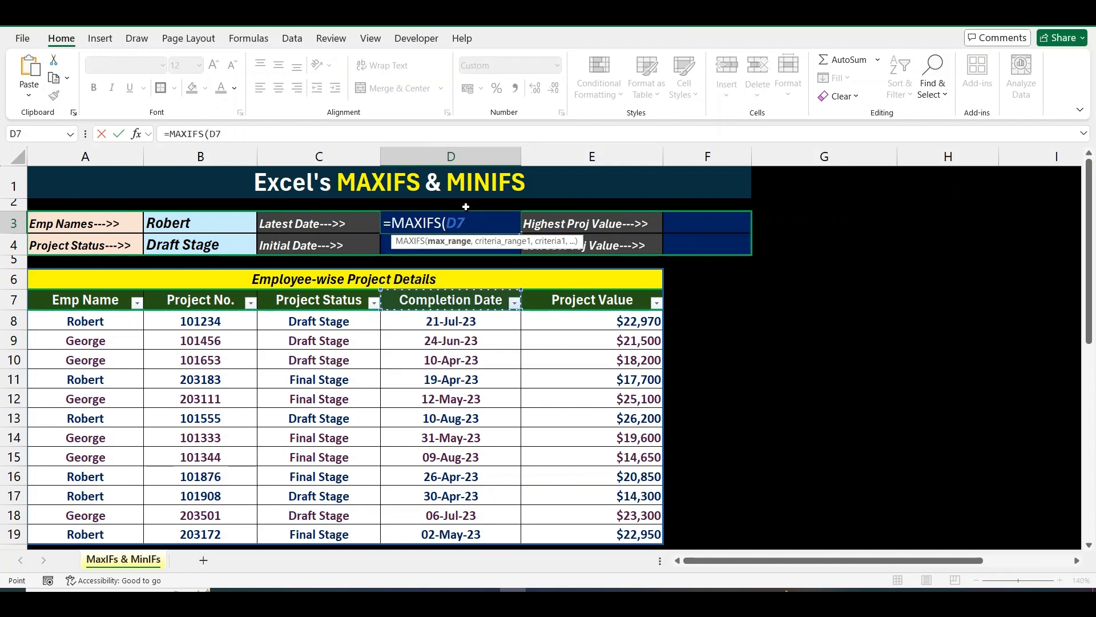
pyautogui.hotkey('ctrl', 'shift', 'Down')
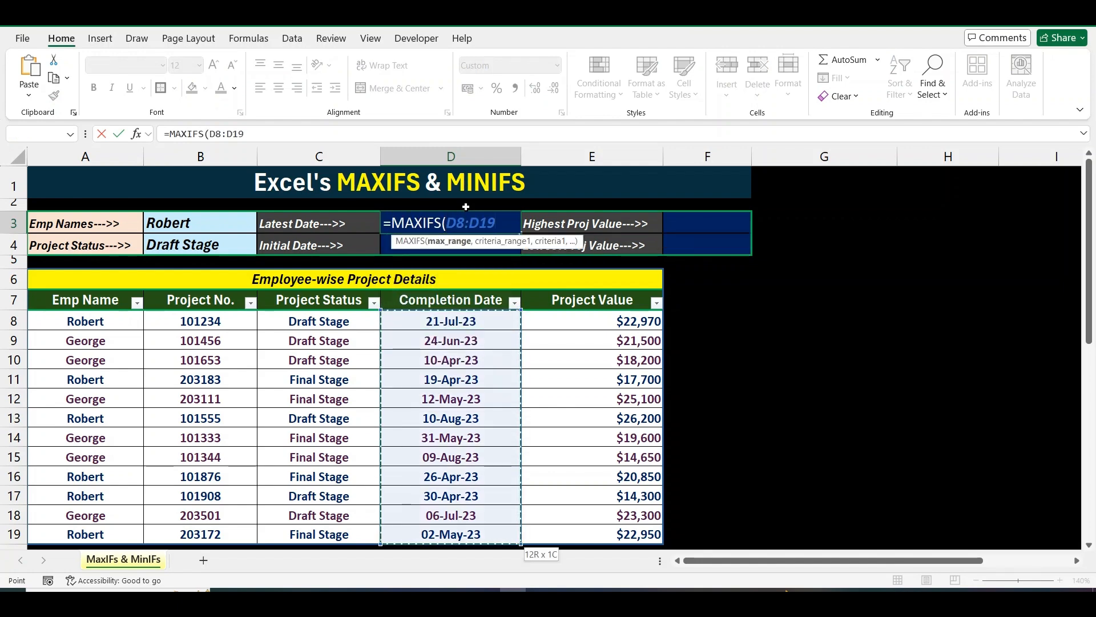
pyautogui.write(',')
pyautogui.press('Left')
pyautogui.press('Down')
pyautogui.press('Left')
pyautogui.press('Down')
pyautogui.press('Down')
pyautogui.press('Down')
pyautogui.press('Left')
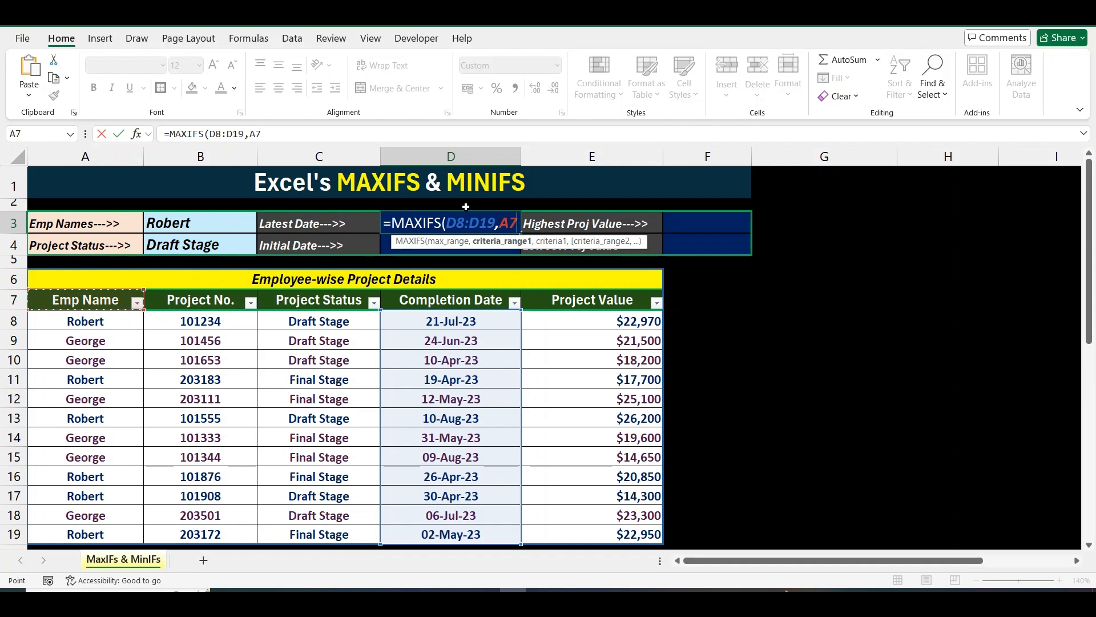
pyautogui.press('Down')
pyautogui.hotkey('ctrl', 'shift', 'Down')
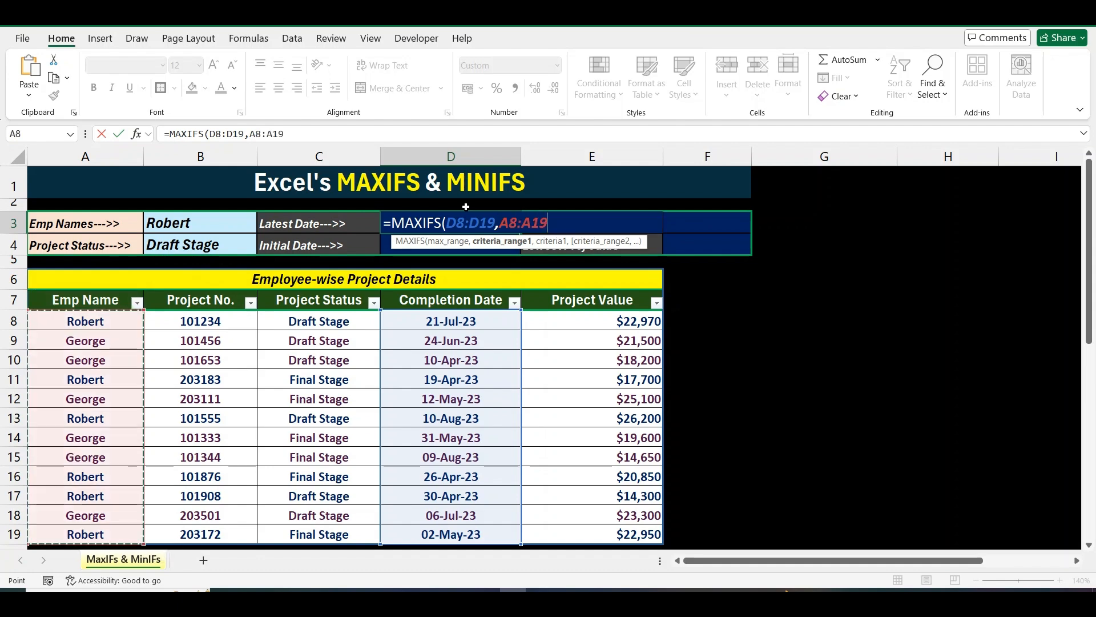
# Finish the formula with criteria B3, status range C8:C19 and B4, returning 10-Aug-23.
pyautogui.write(',')
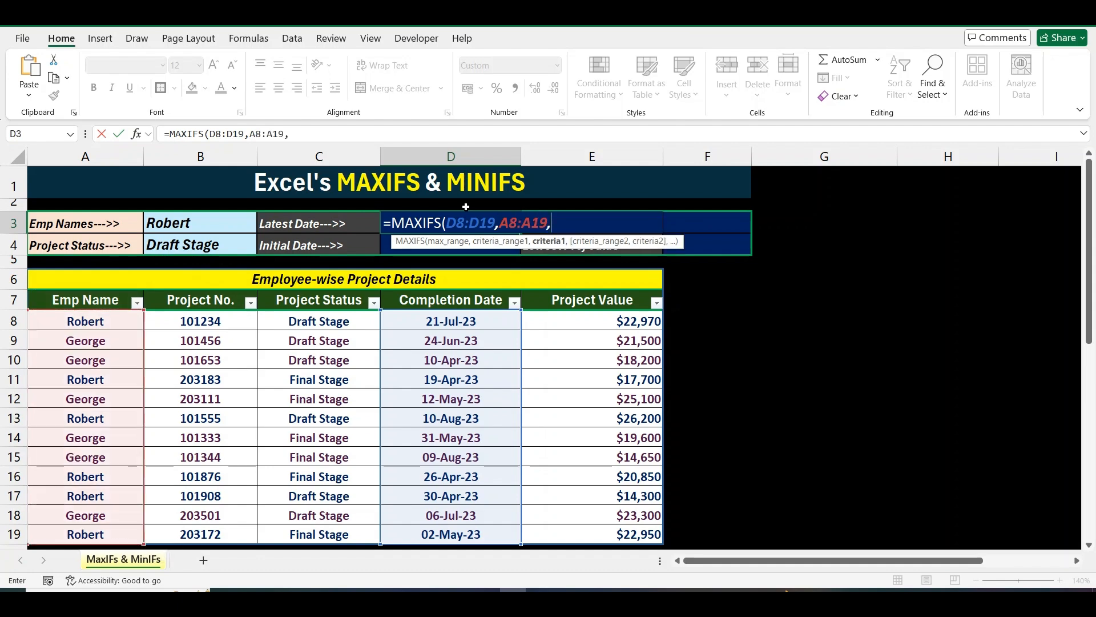
pyautogui.click(195, 227)
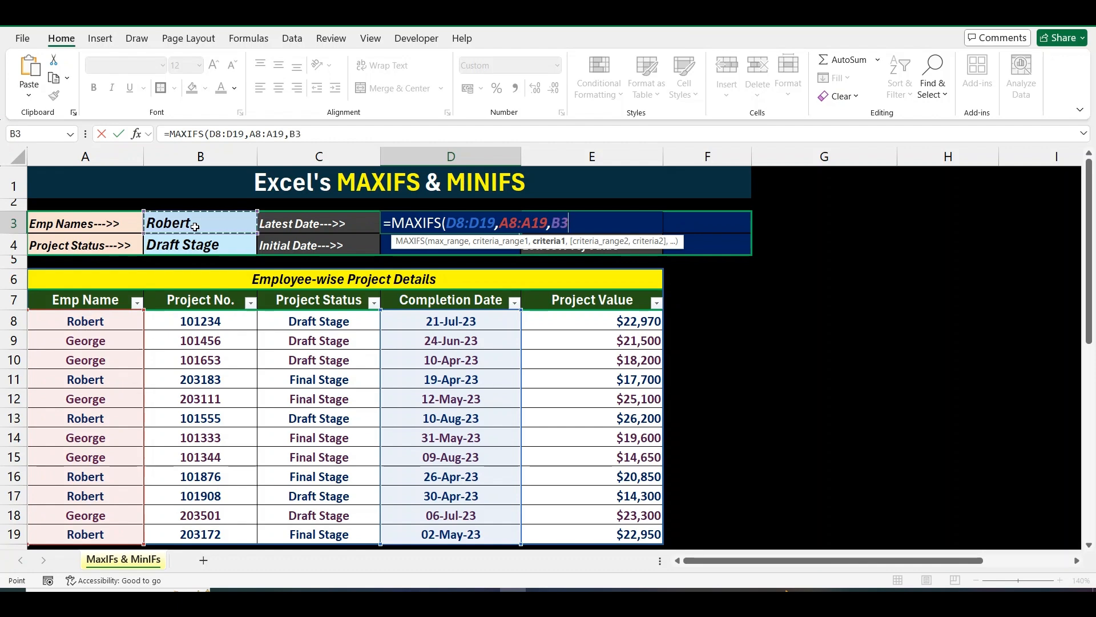
pyautogui.write(',')
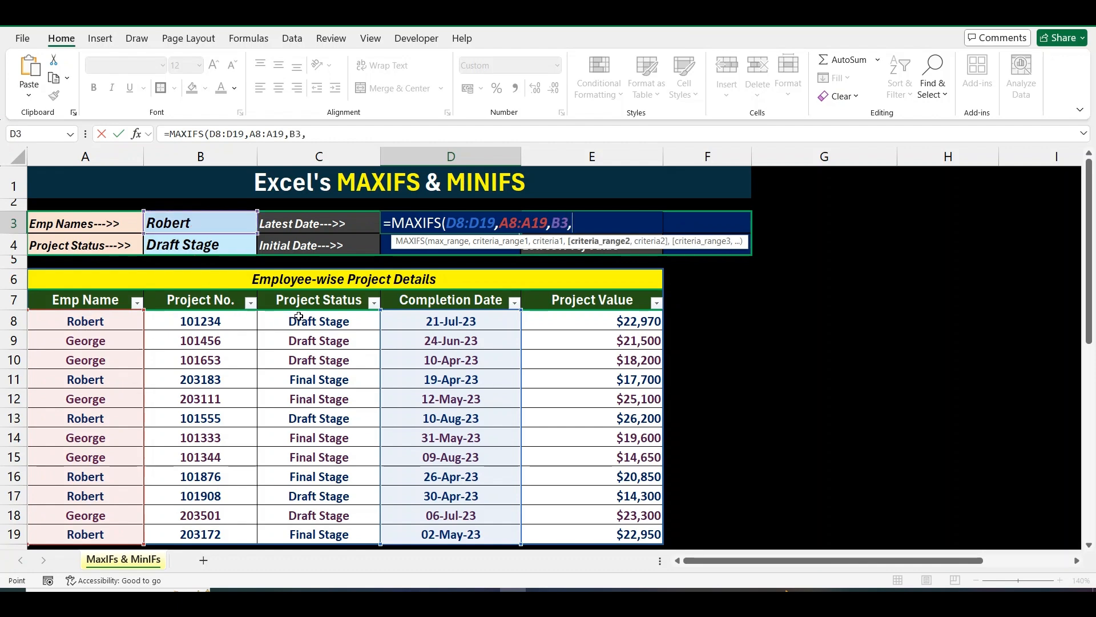
pyautogui.click(298, 316)
pyautogui.hotkey('ctrl', 'shift', 'Down')
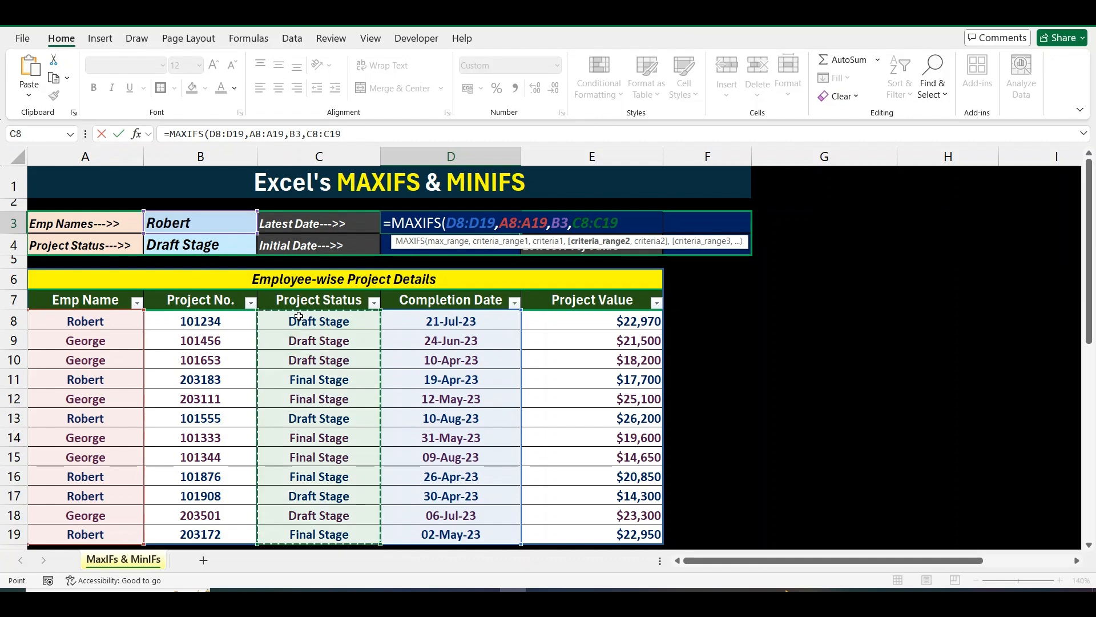
pyautogui.write(',')
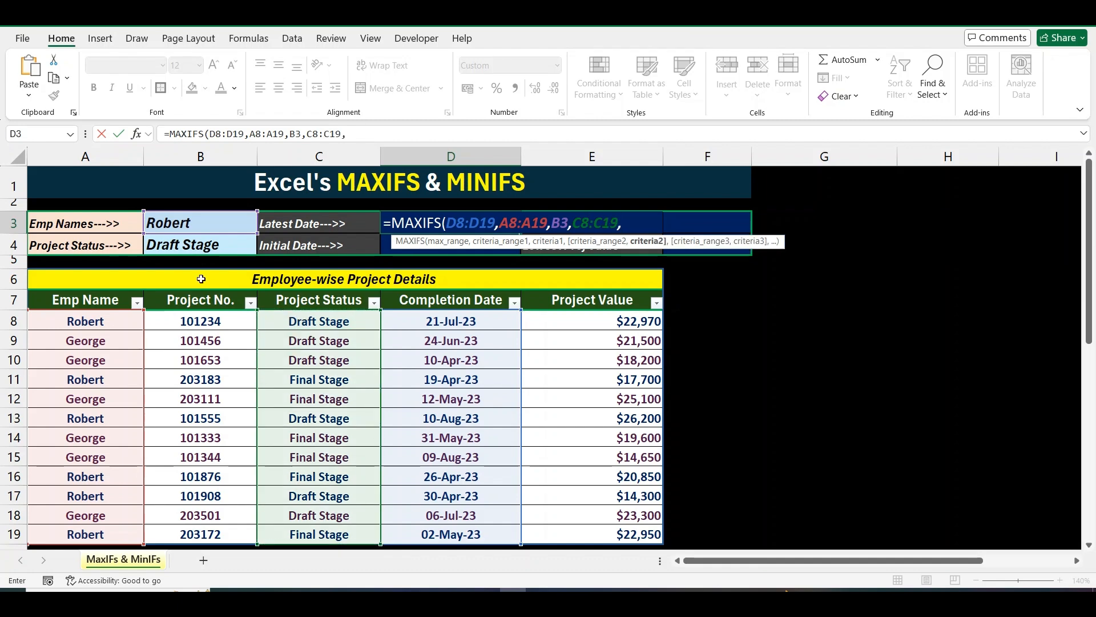
pyautogui.click(179, 249)
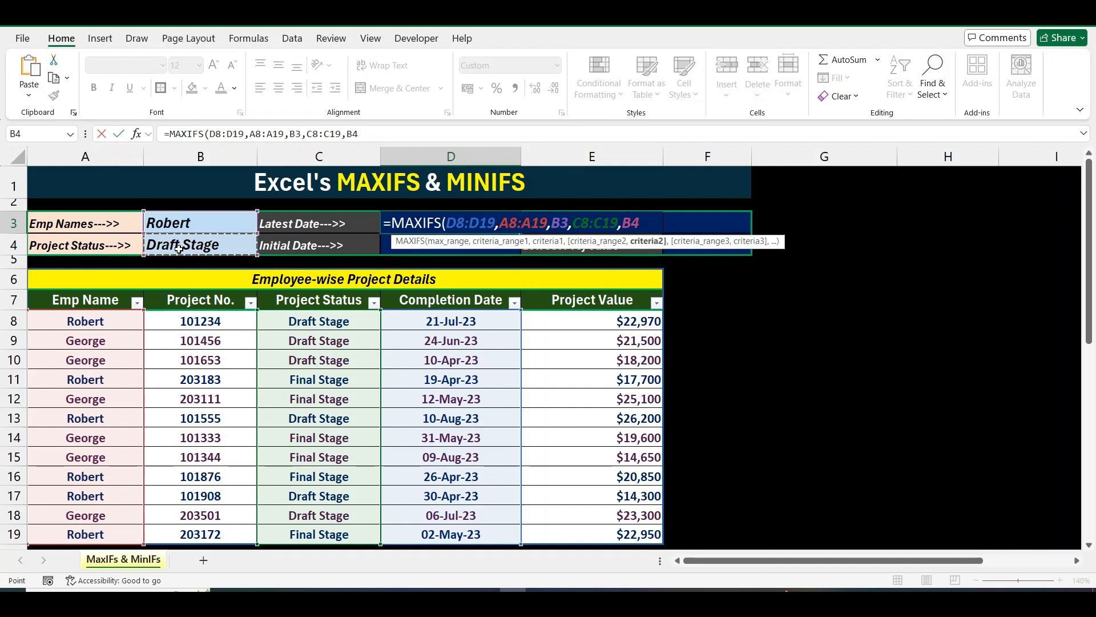
pyautogui.write(')')
pyautogui.press('Return')
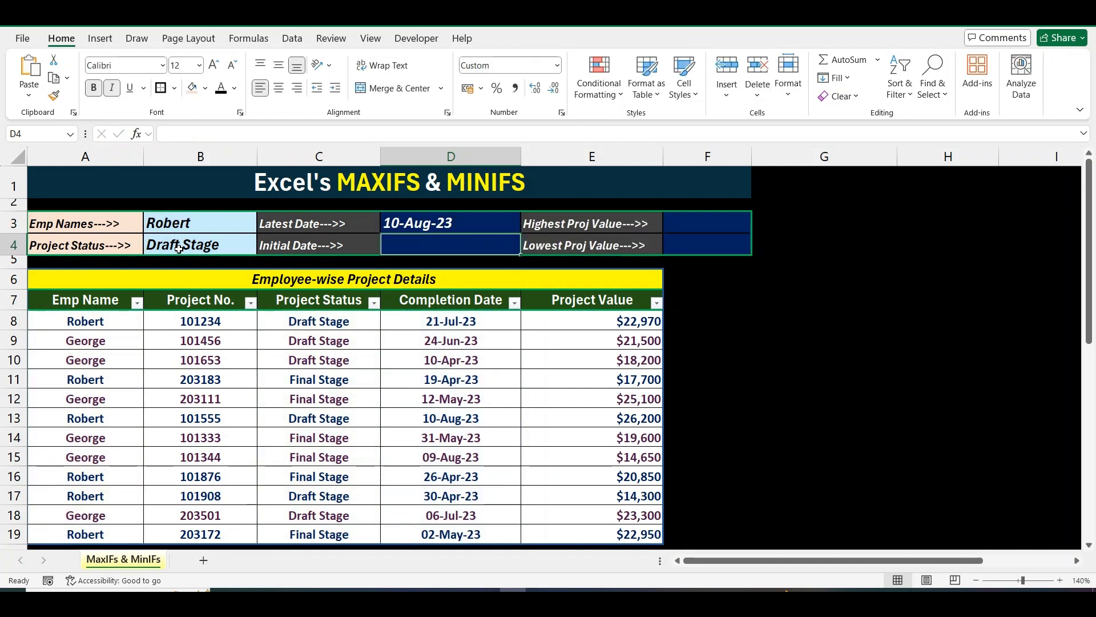
# Review D3 and its criteria cells, then filter Emp Name to Robert only.
pyautogui.press('Up')
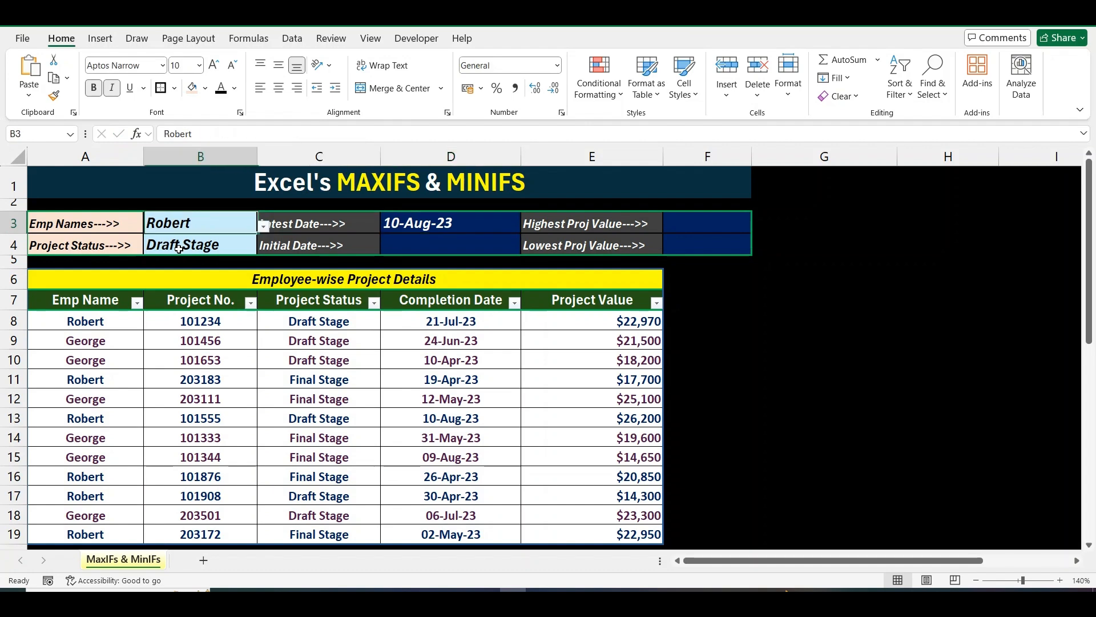
pyautogui.moveTo(178, 222); pyautogui.dragTo(178, 249)
pyautogui.press('Down')
pyautogui.press('Down')
pyautogui.press('Down')
pyautogui.press('Down')
pyautogui.press('Left')
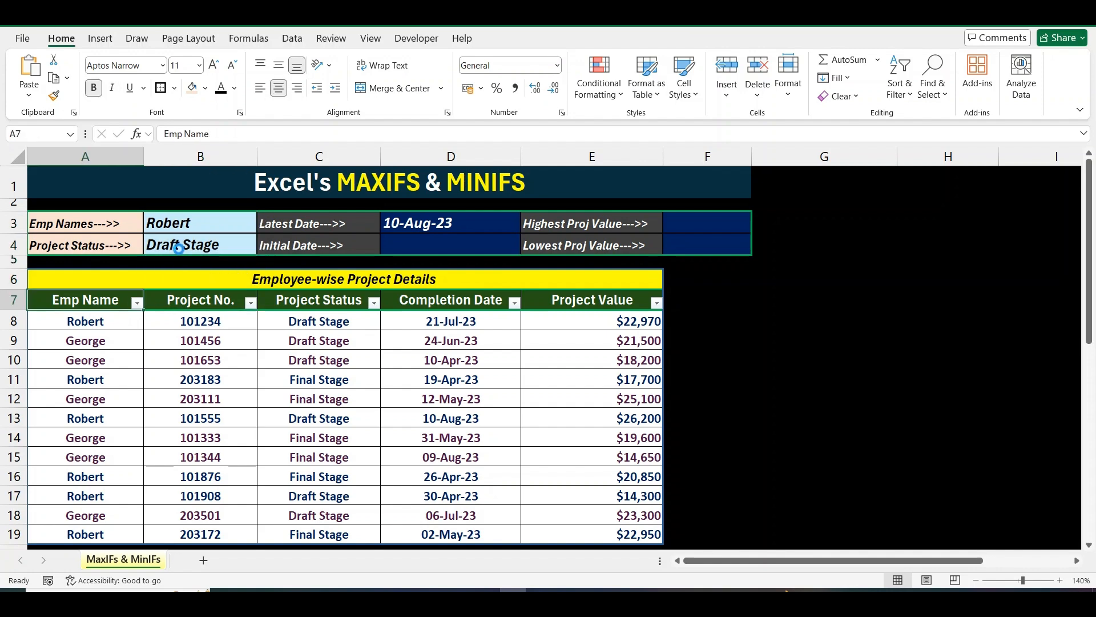
pyautogui.hotkey('alt', 'Down')
pyautogui.press('Down')
pyautogui.press('space')
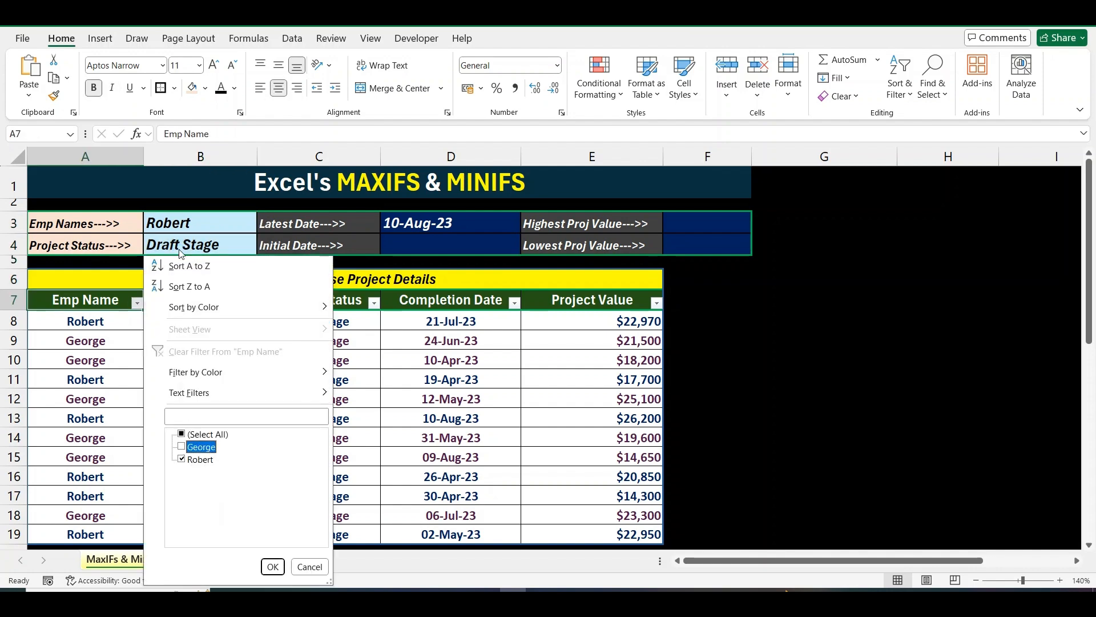
pyautogui.press('Return')
# Filter Project Status to keep only Draft Stage.
pyautogui.press('Right')
pyautogui.press('Right')
pyautogui.hotkey('alt', 'Down')
pyautogui.press('Down')
pyautogui.press('space')
pyautogui.press('Down')
pyautogui.press('space')
pyautogui.press('Return')
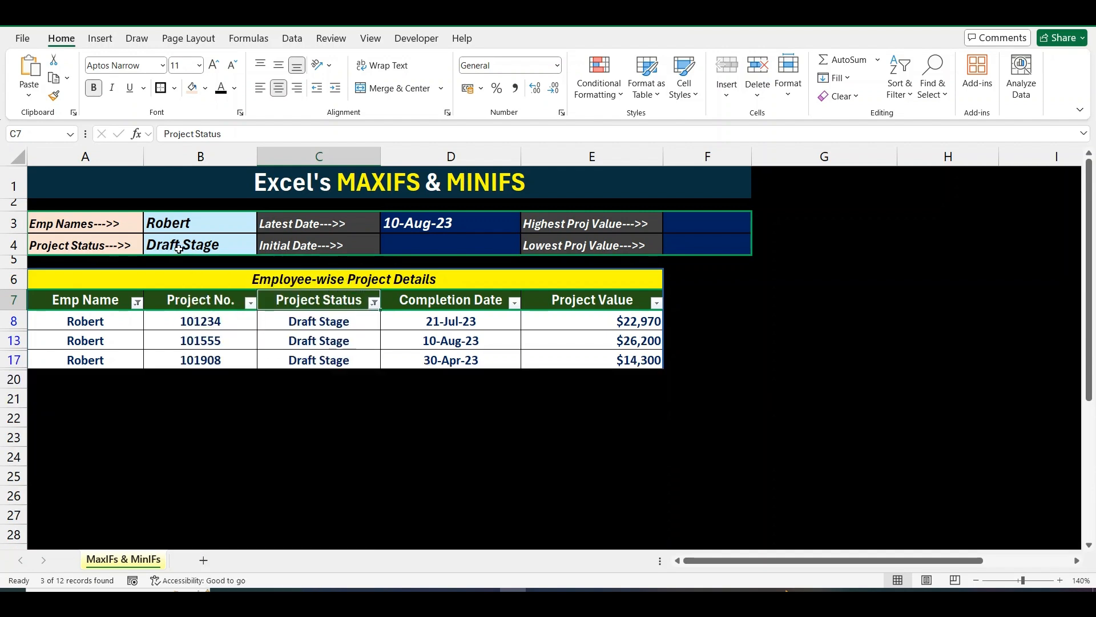
# Shade the 10-Aug-23 completion date in D13 peach and return to D3.
pyautogui.press('Down')
pyautogui.press('Down')
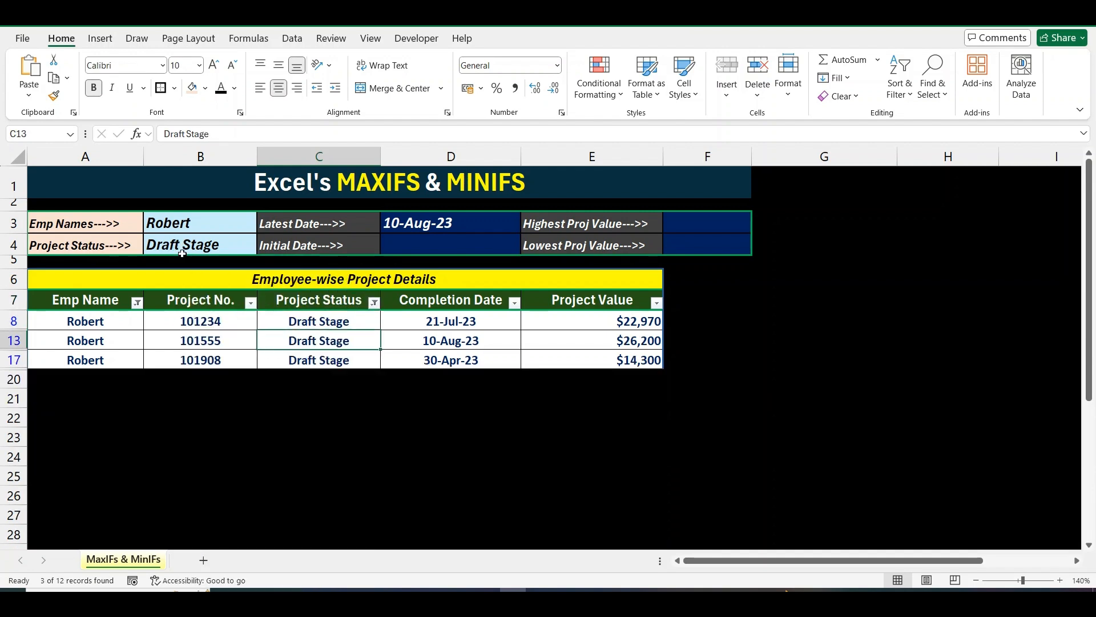
pyautogui.click(437, 337)
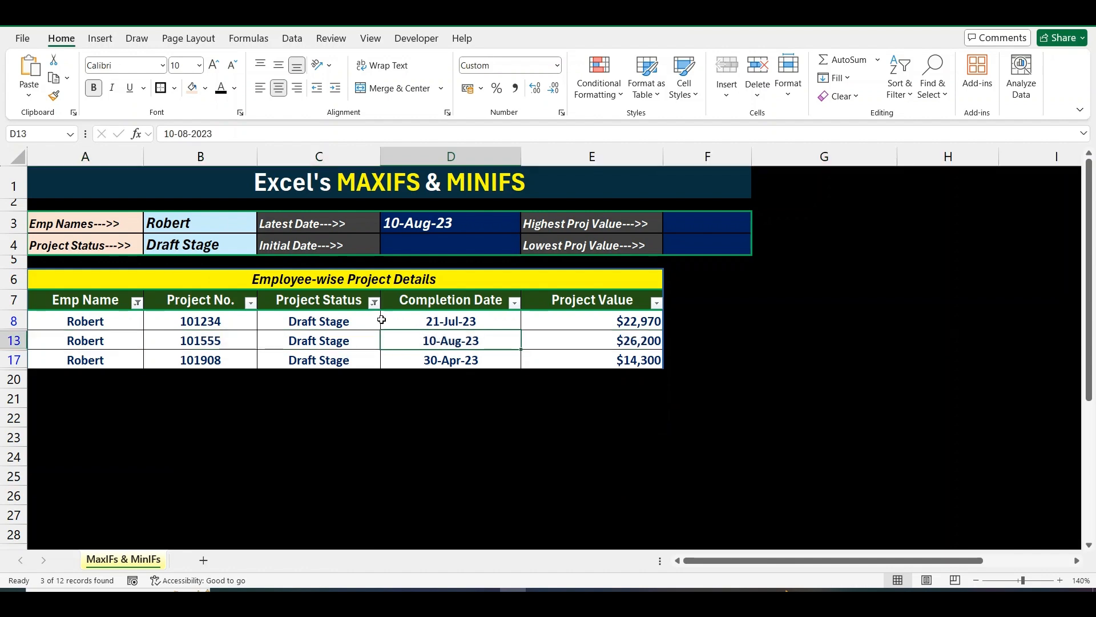
pyautogui.click(192, 88)
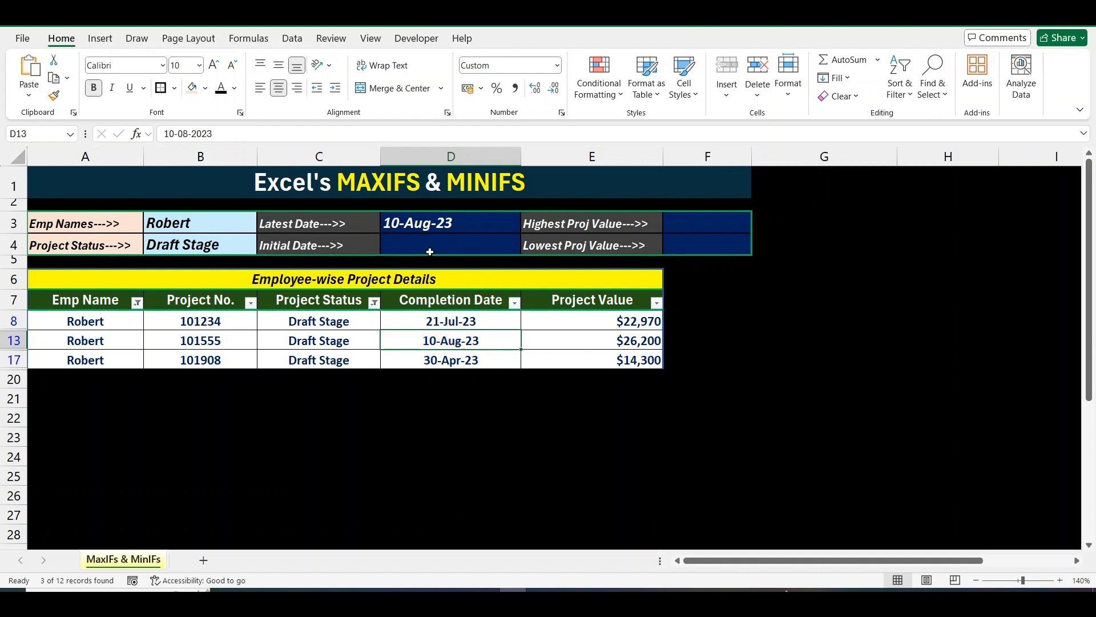
pyautogui.click(454, 224)
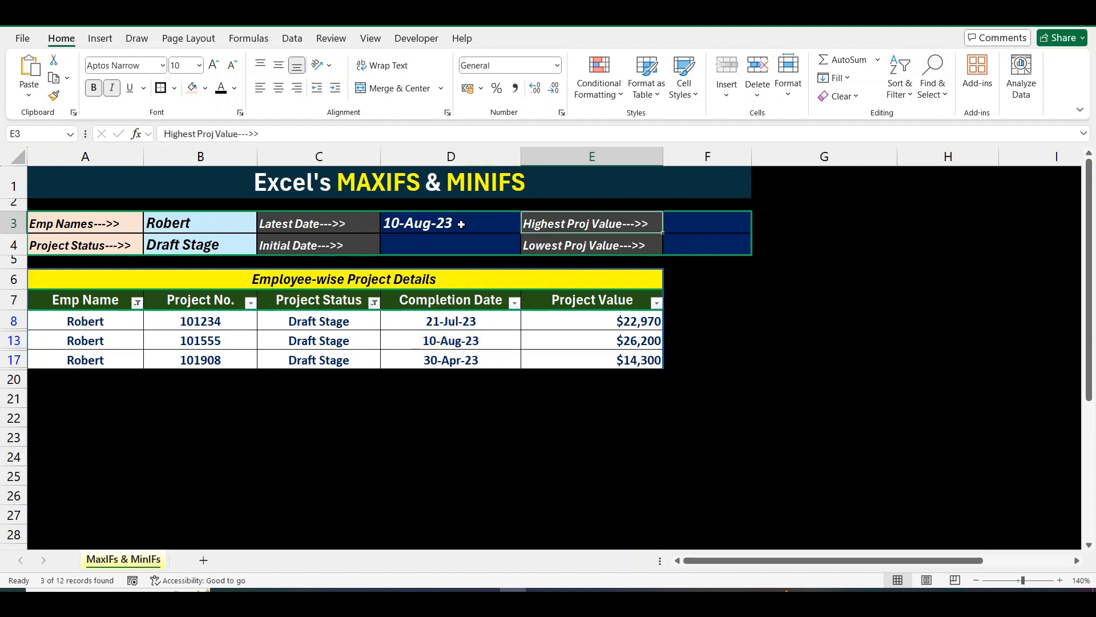
pyautogui.press('Right')
pyautogui.press('Right')
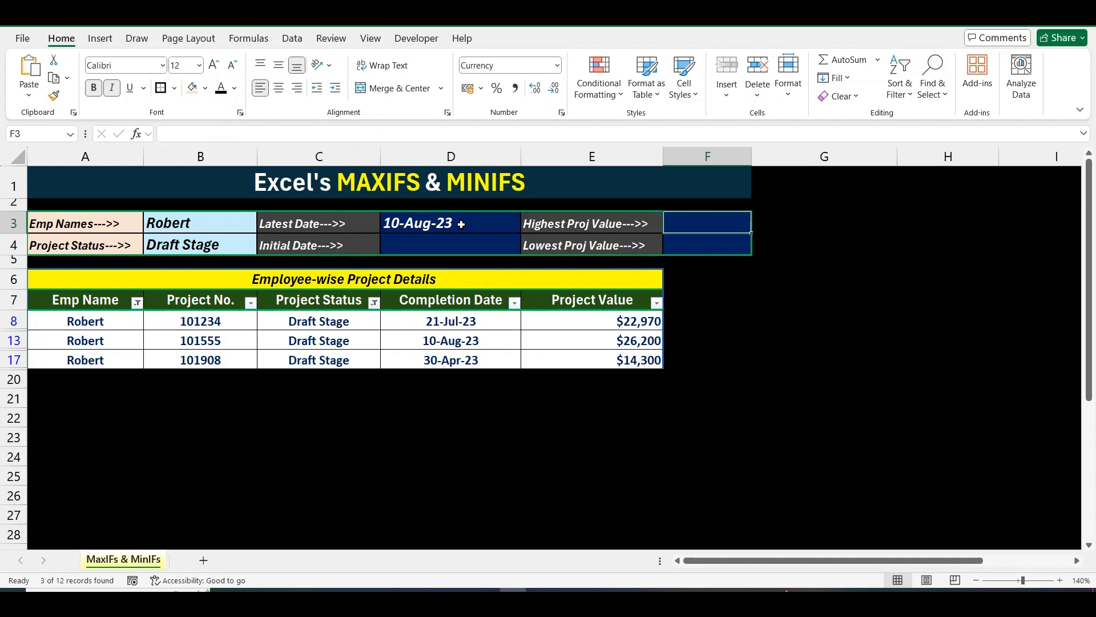
pyautogui.press('Left')
pyautogui.press('Left')
pyautogui.press('F2')
pyautogui.hotkey('ctrl', 'a')
pyautogui.hotkey('ctrl', 'c')
pyautogui.press('Escape')
pyautogui.press('Right')
pyautogui.press('Right')
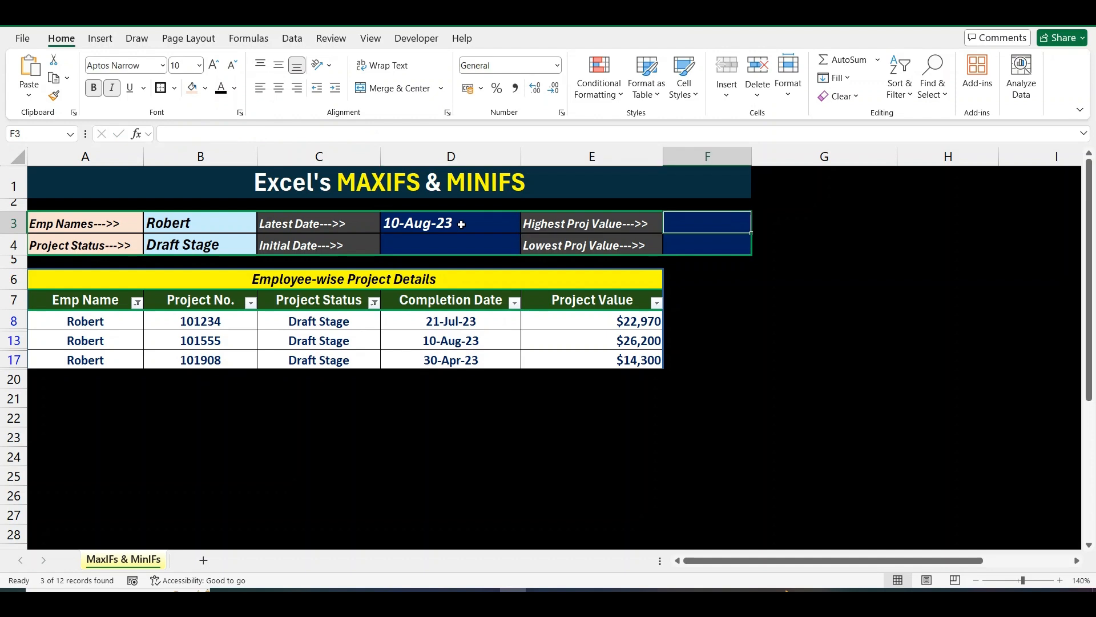
pyautogui.hotkey('ctrl', 'v')
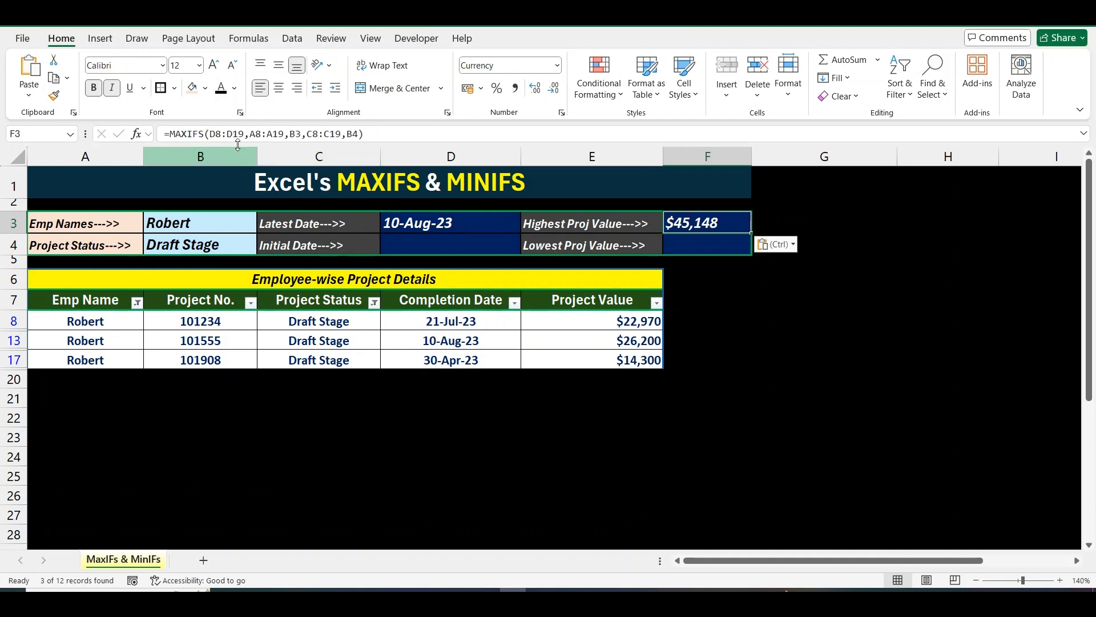
pyautogui.click(272, 133)
pyautogui.press('Left')
pyautogui.press('Left')
pyautogui.press('Left')
pyautogui.press('BackSpace')
pyautogui.write('E')
pyautogui.press('Right')
pyautogui.press('Right')
pyautogui.press('Right')
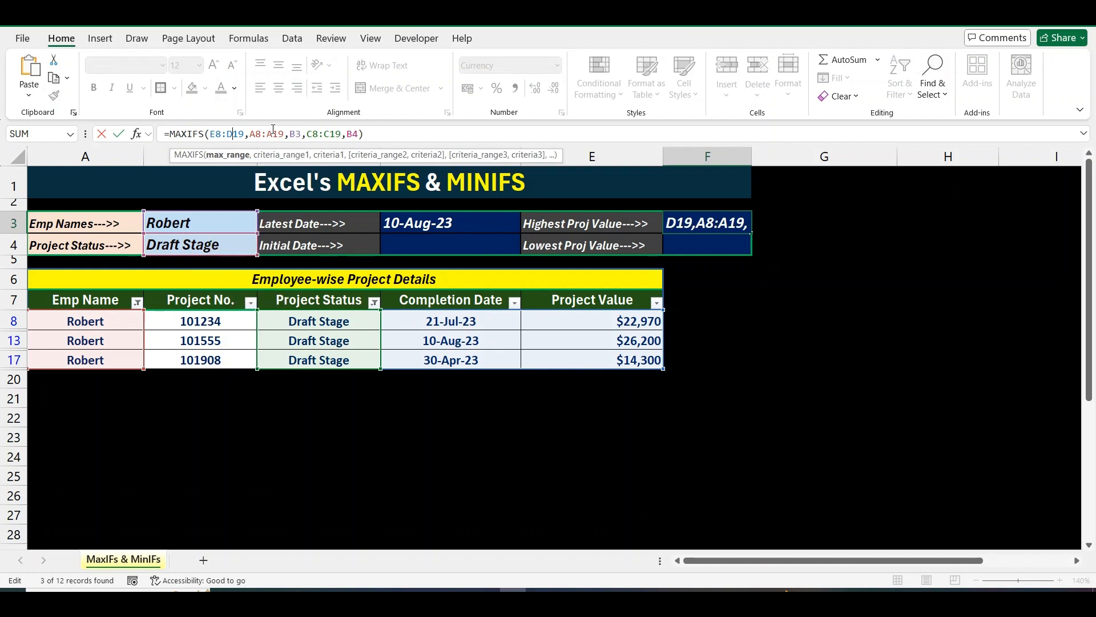
pyautogui.press('BackSpace')
pyautogui.write('E')
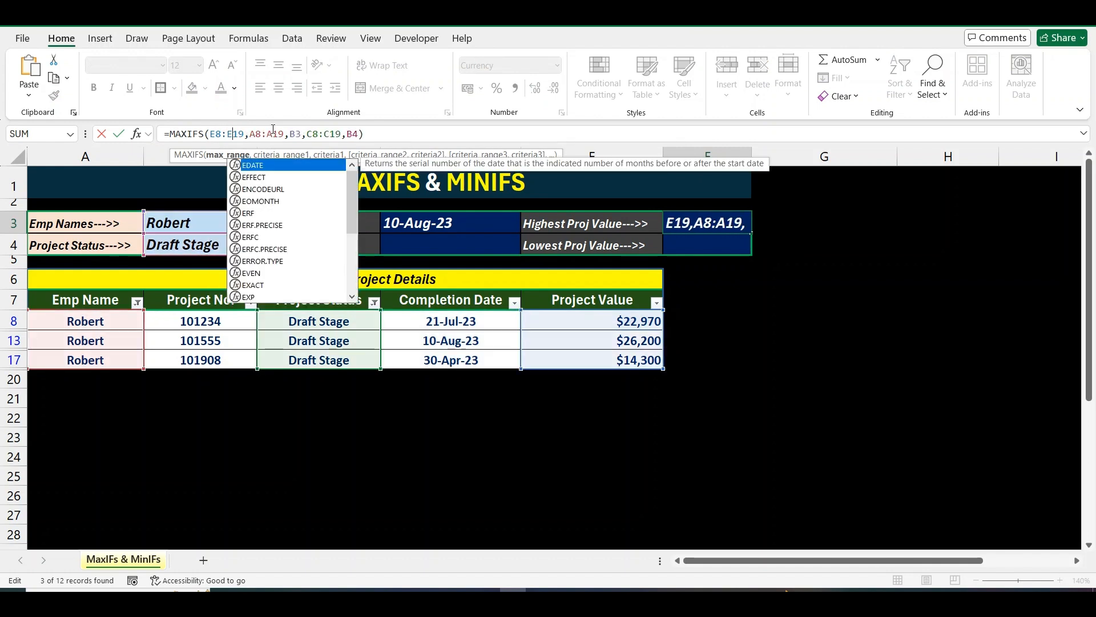
pyautogui.hotkey('ctrl', 'Return')
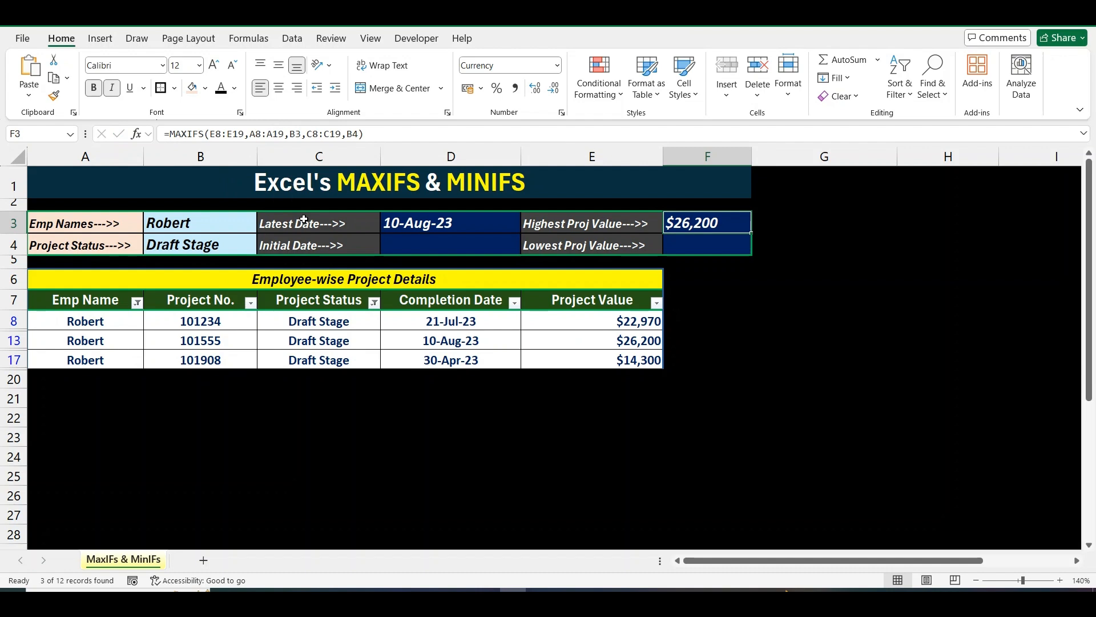
pyautogui.click(588, 326)
pyautogui.hotkey('shift', 'space')
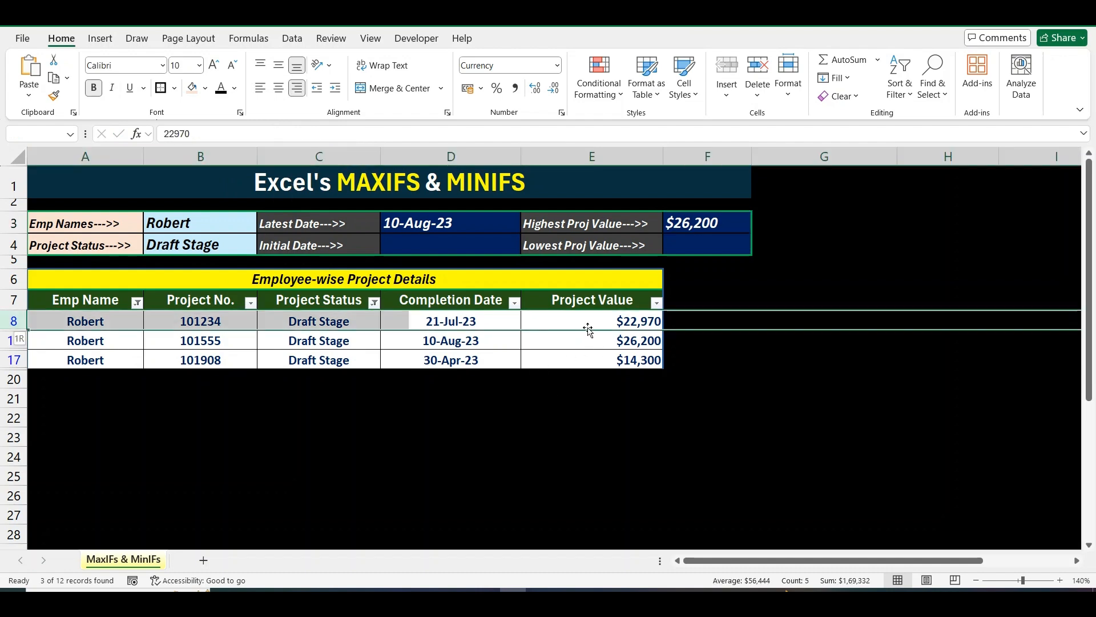
pyautogui.hotkey('shift', 'Down')
pyautogui.hotkey('shift', 'Down')
pyautogui.click(622, 340)
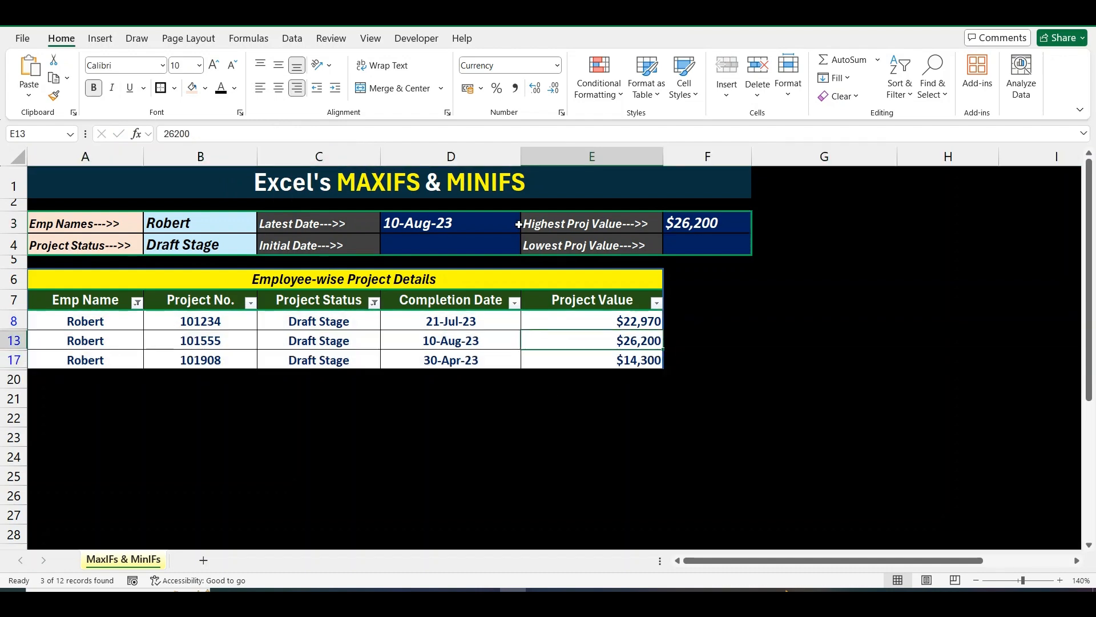
pyautogui.click(198, 85)
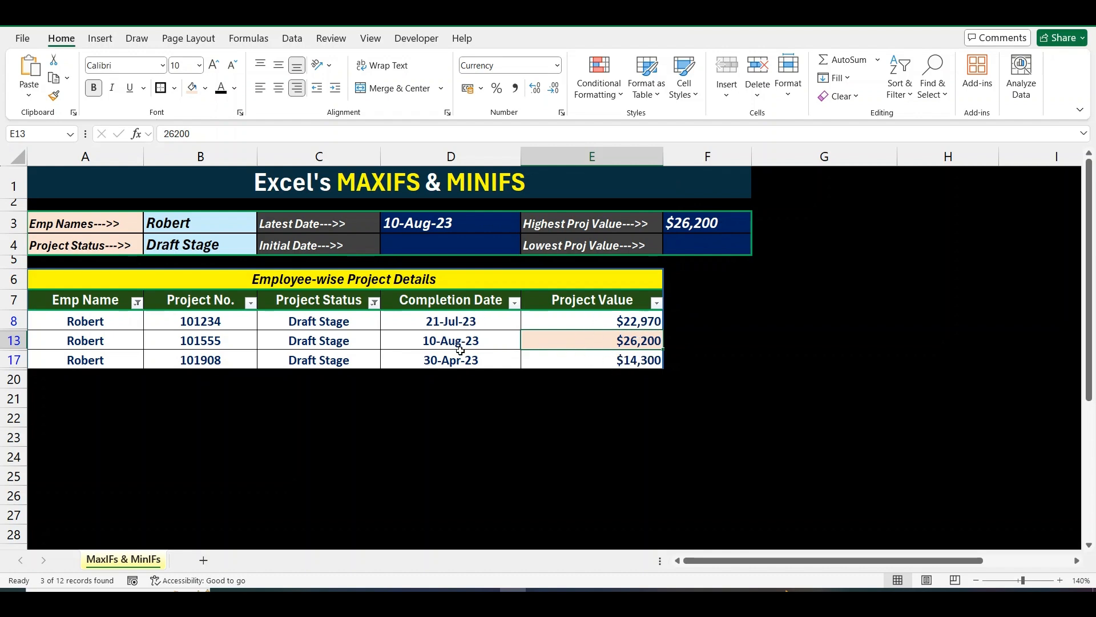
pyautogui.hotkey('ctrl', 'z')
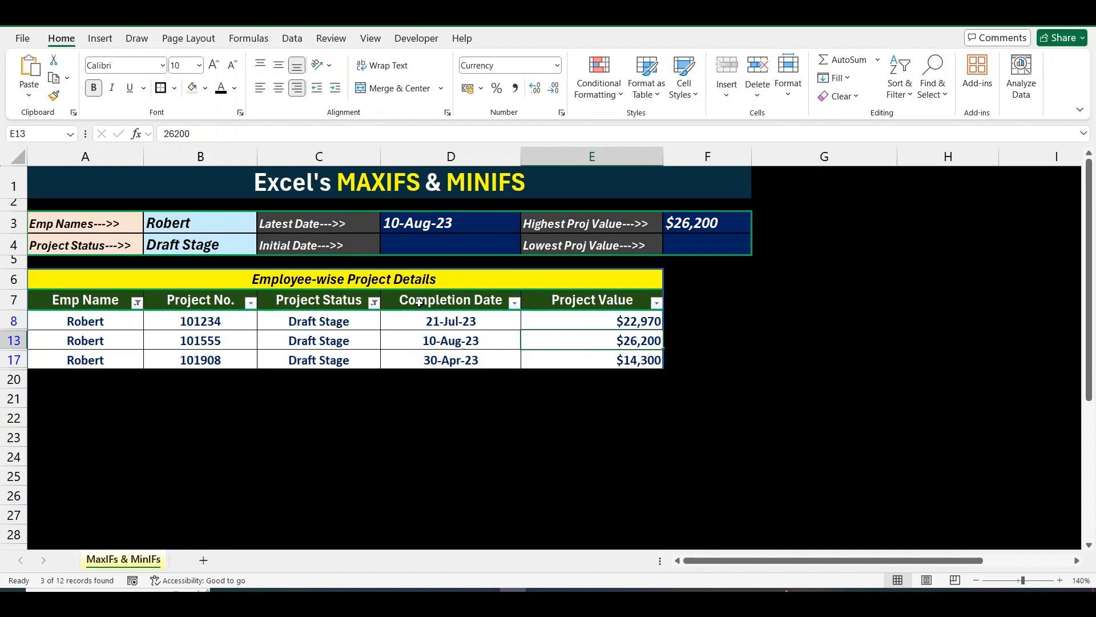
pyautogui.click(404, 244)
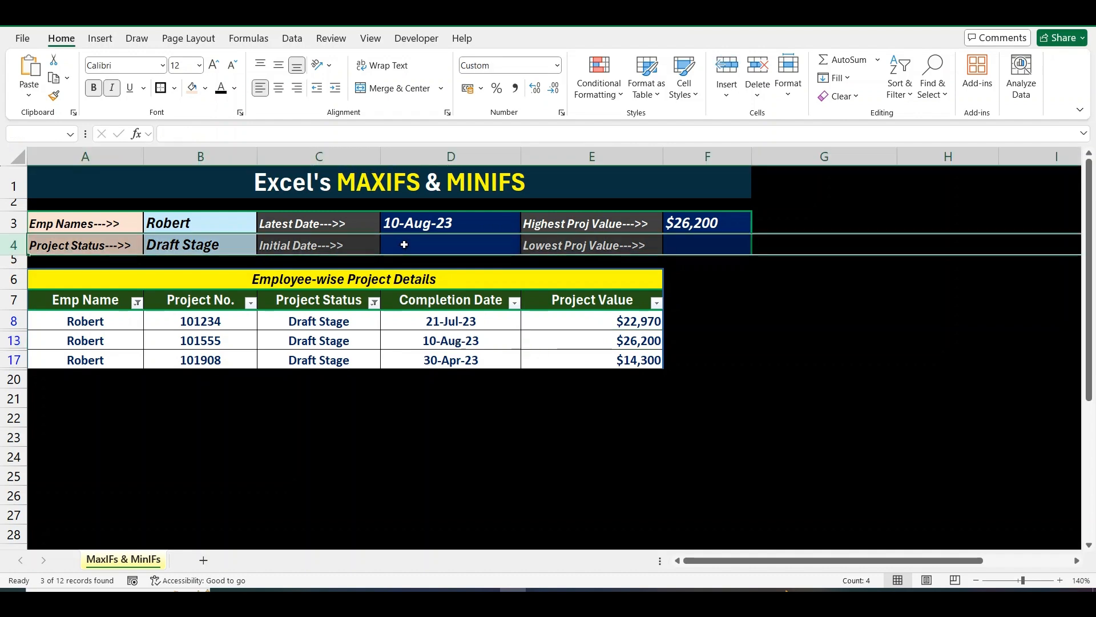
pyautogui.click(396, 301)
# Clear the Completion Date filter so all 12 project rows show.
pyautogui.hotkey('alt', 'h')
pyautogui.press('s')
pyautogui.press('c')
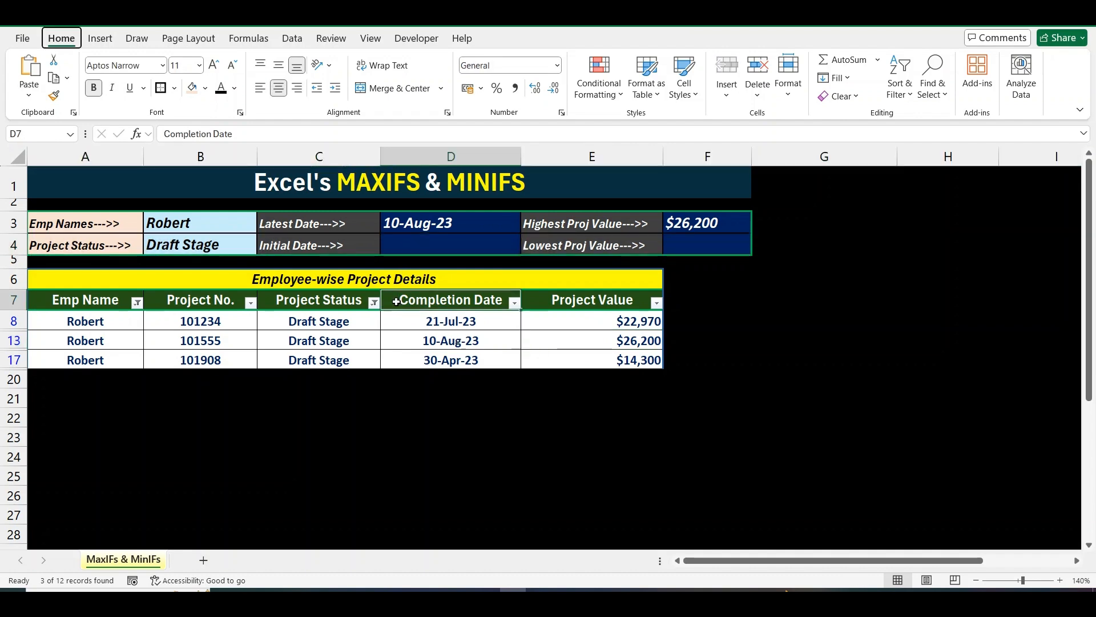
# Start a MINIFS in D4 over D8:D19 with A8:A19 as the employee range.
pyautogui.click(419, 245)
pyautogui.write('=minif')
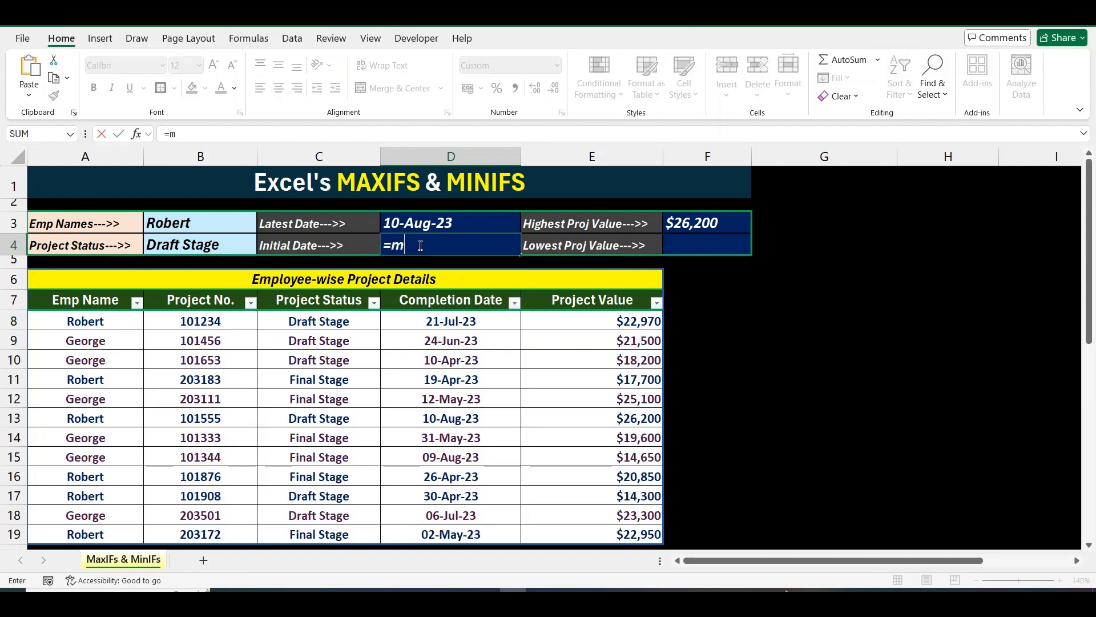
pyautogui.press('Tab')
pyautogui.press('Down')
pyautogui.press('Down')
pyautogui.press('Down')
pyautogui.press('Down')
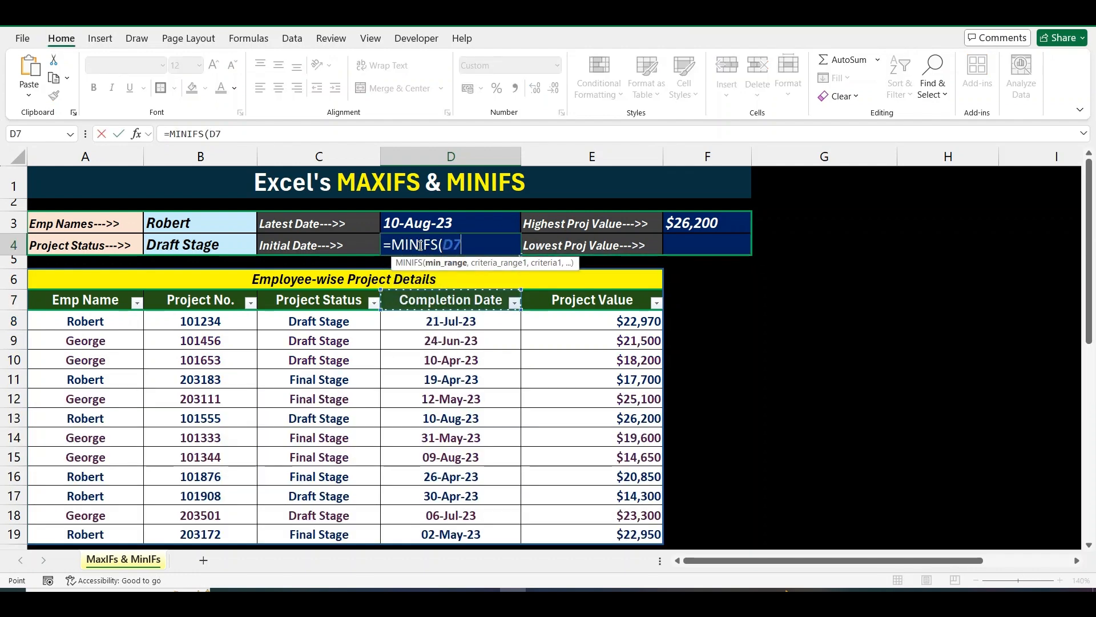
pyautogui.hotkey('ctrl', 'shift', 'Down')
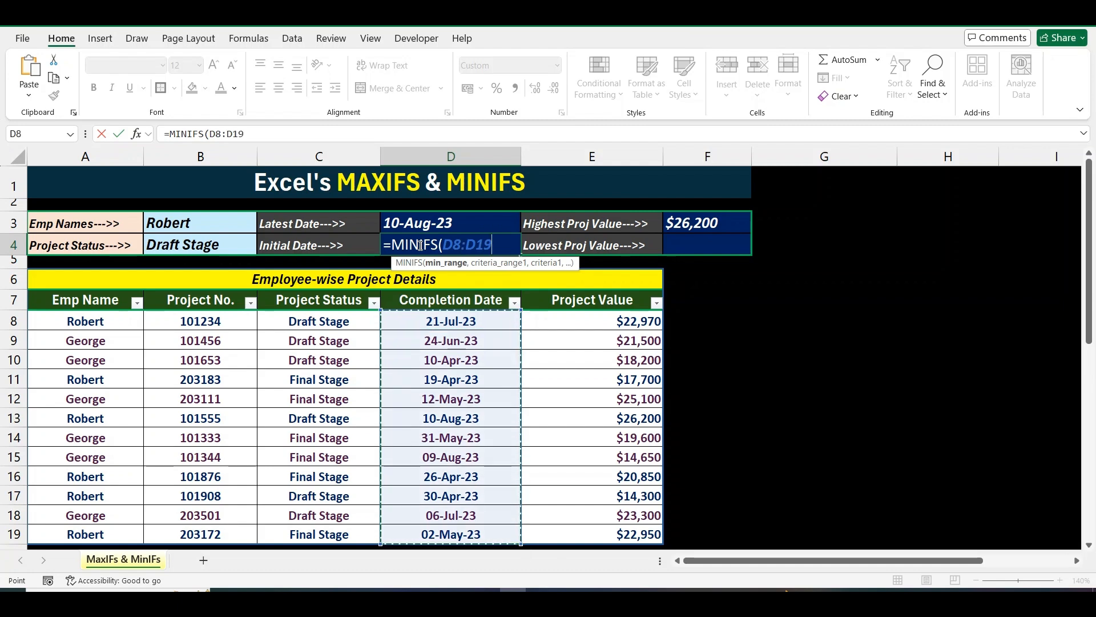
pyautogui.write(',')
pyautogui.click(98, 324)
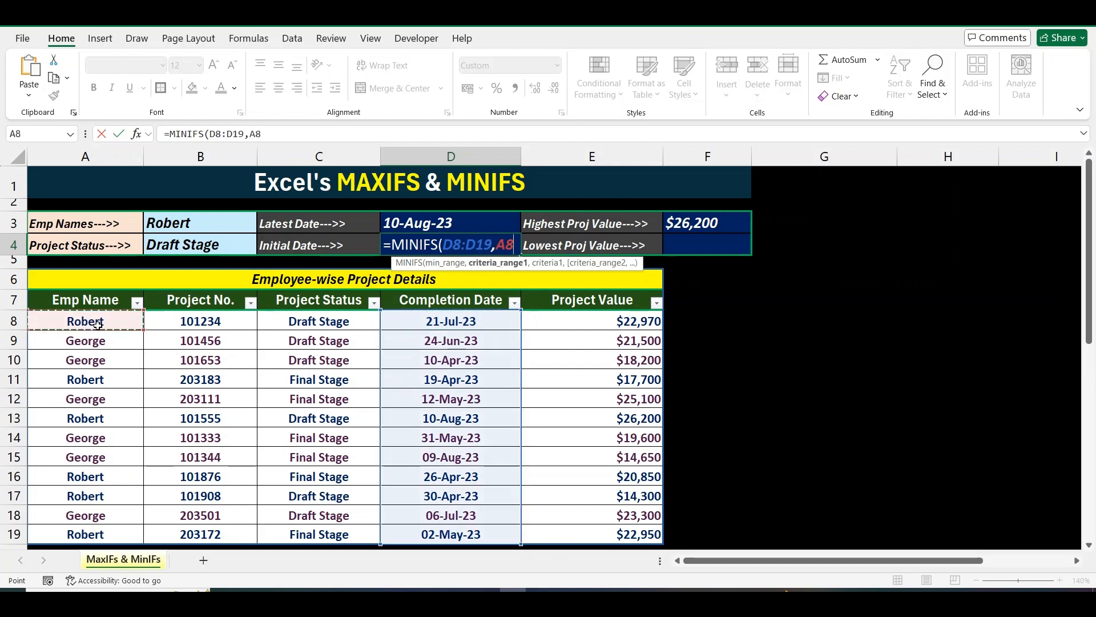
pyautogui.hotkey('ctrl', 'shift', 'Down')
# Add criteria B3, status range C8:C19 and B4 so D4 returns 30-Apr-23.
pyautogui.write(',')
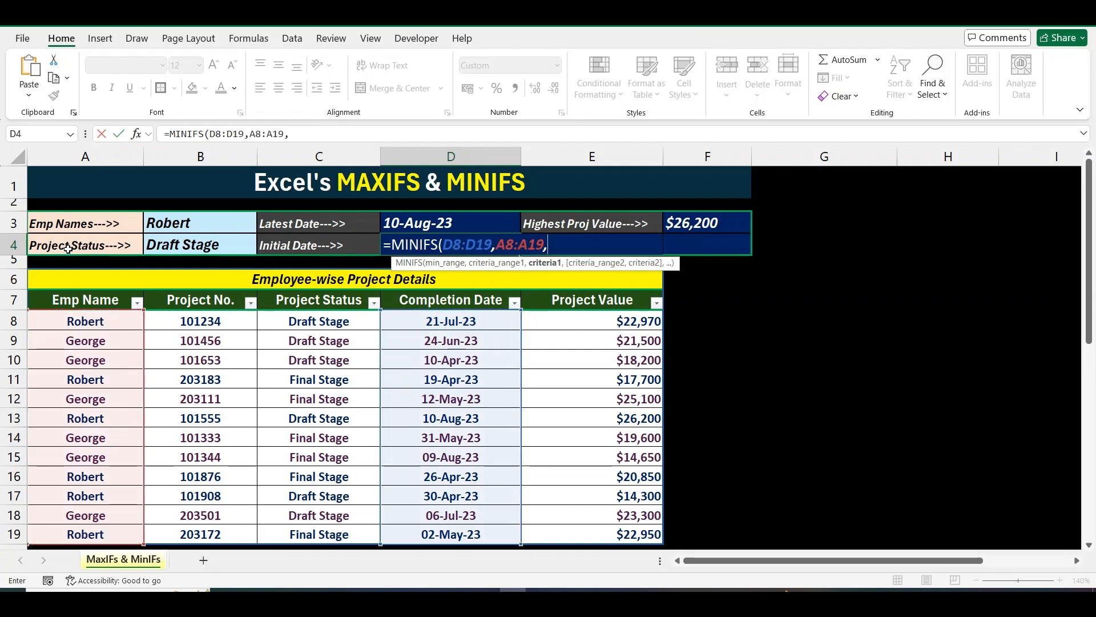
pyautogui.click(179, 223)
pyautogui.write(',')
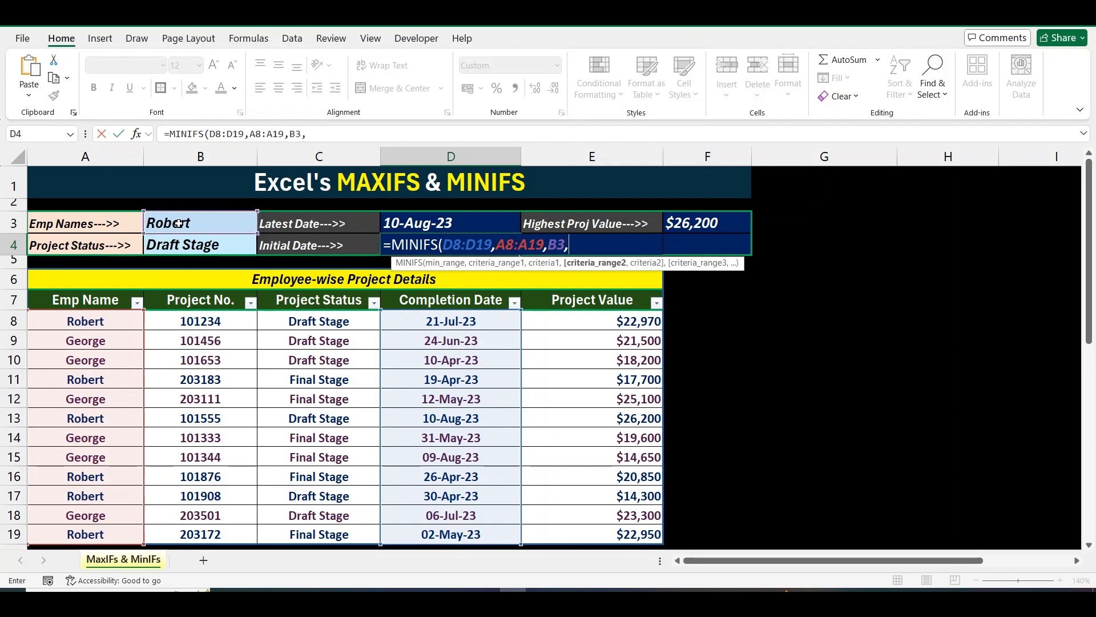
pyautogui.click(306, 321)
pyautogui.hotkey('ctrl', 'shift', 'Down')
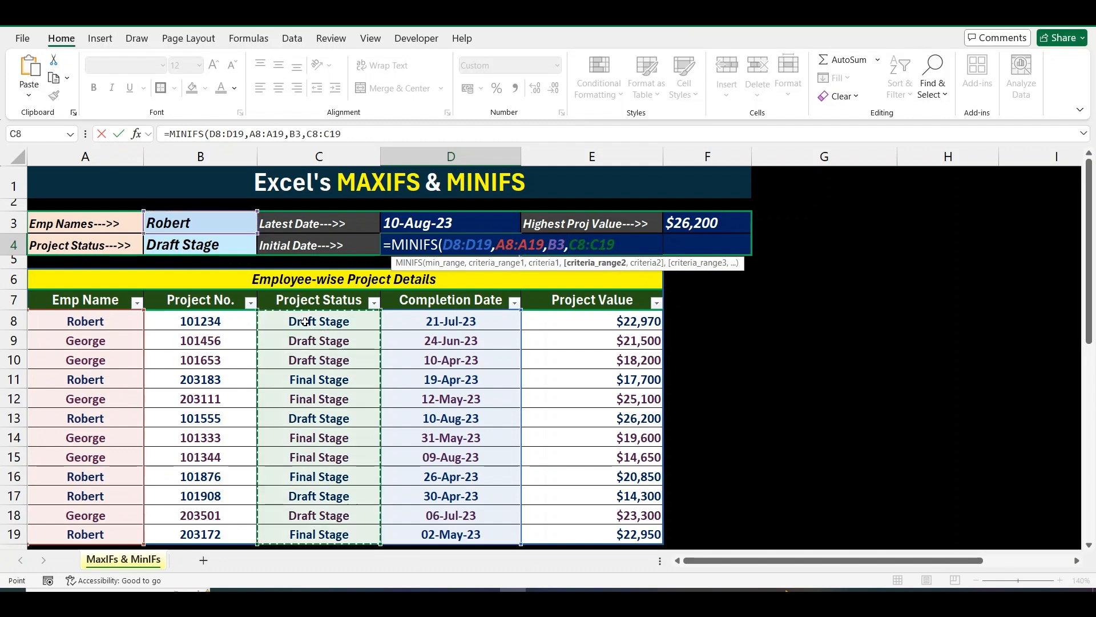
pyautogui.write(',')
pyautogui.click(196, 247)
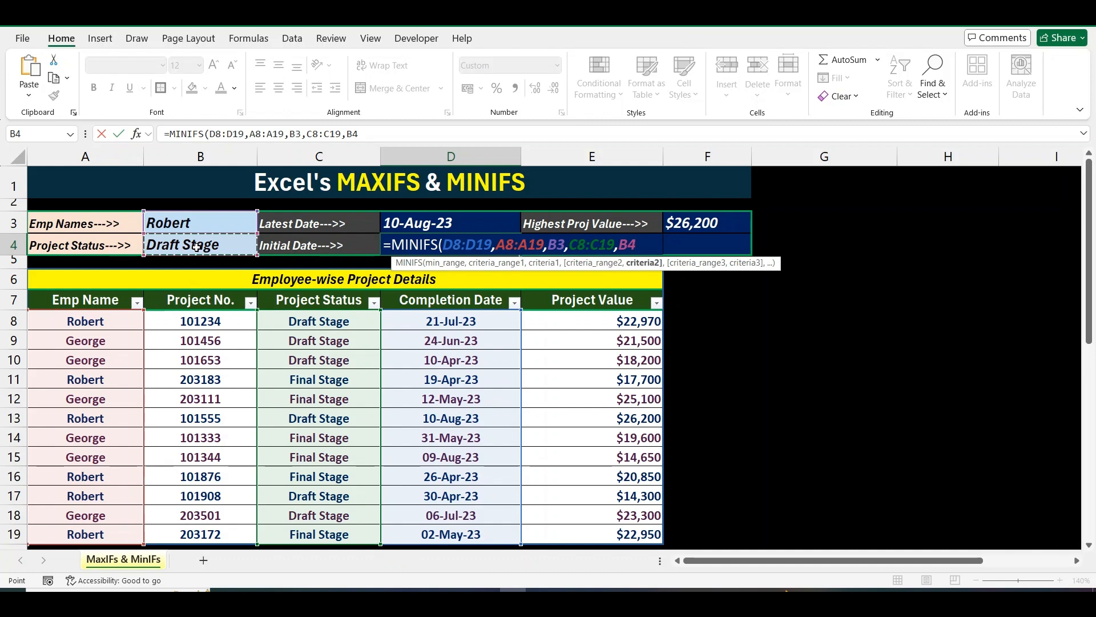
pyautogui.press('Return')
pyautogui.press('Up')
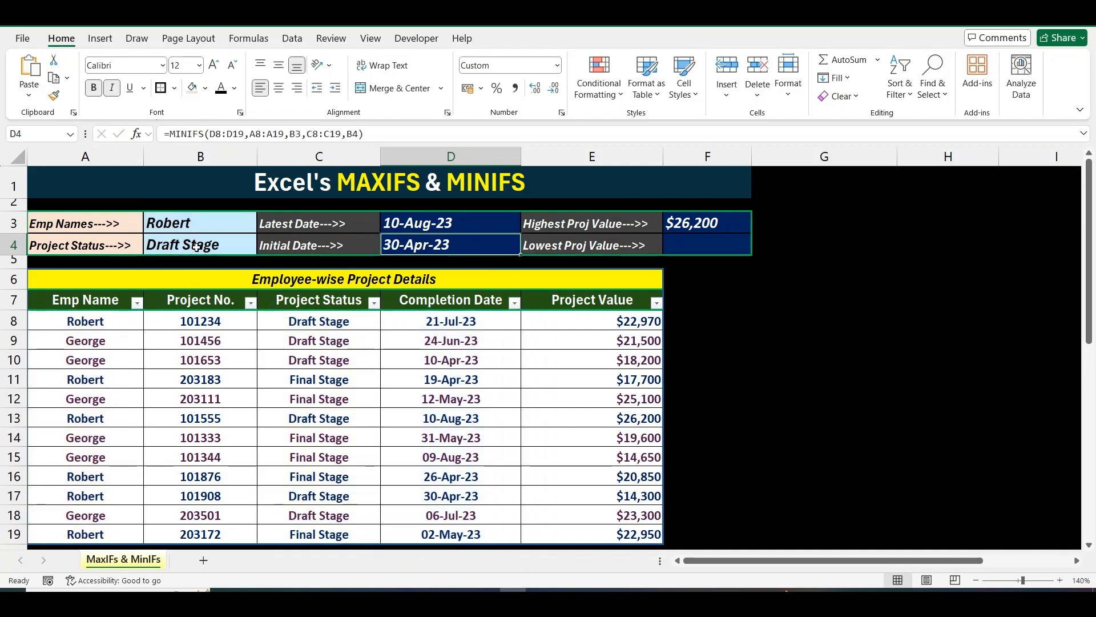
pyautogui.press('Down')
pyautogui.press('Down')
pyautogui.press('Down')
pyautogui.press('Left')
pyautogui.press('Left')
pyautogui.press('Left')
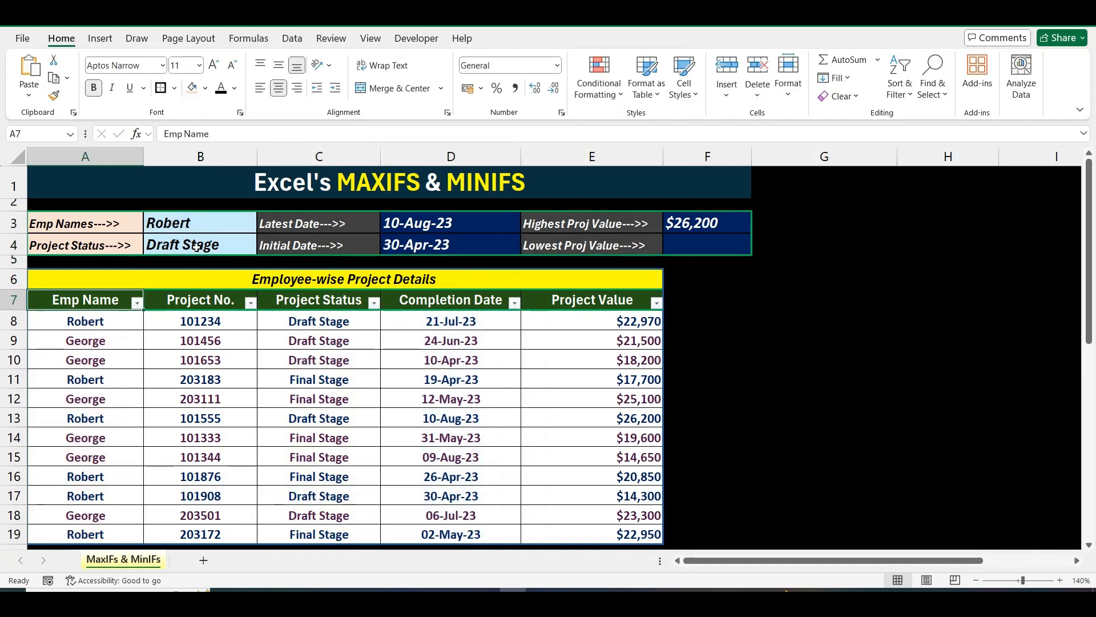
# Filter the table to Robert in Emp Name and Draft Stage in Project Status.
pyautogui.hotkey('alt', 'Down')
pyautogui.press('e')
pyautogui.press('Down')
pyautogui.press('Down')
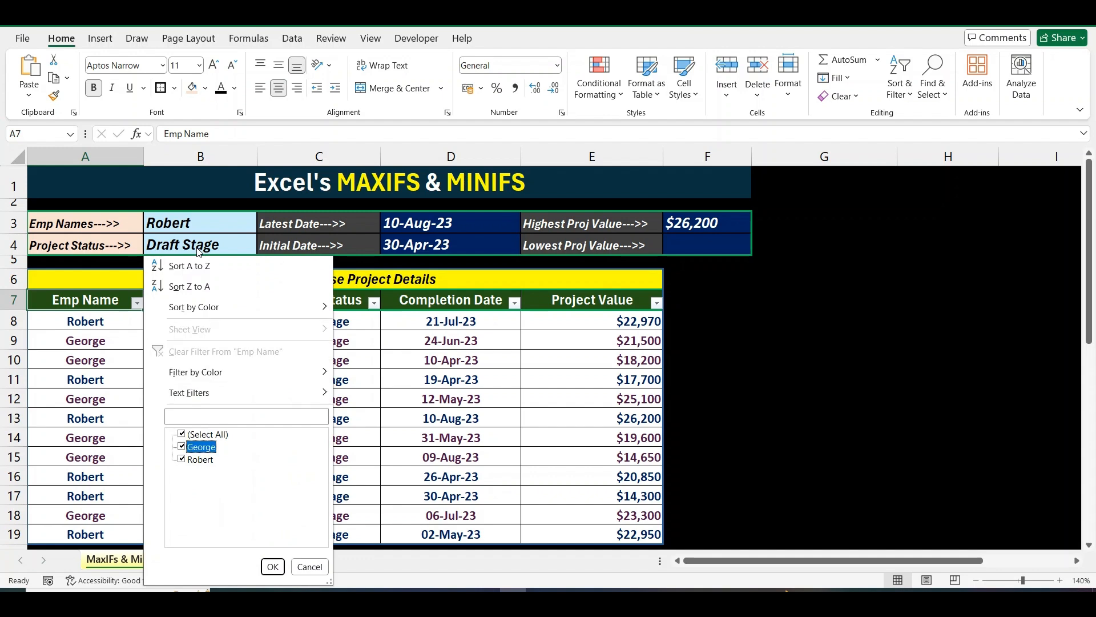
pyautogui.press('Return')
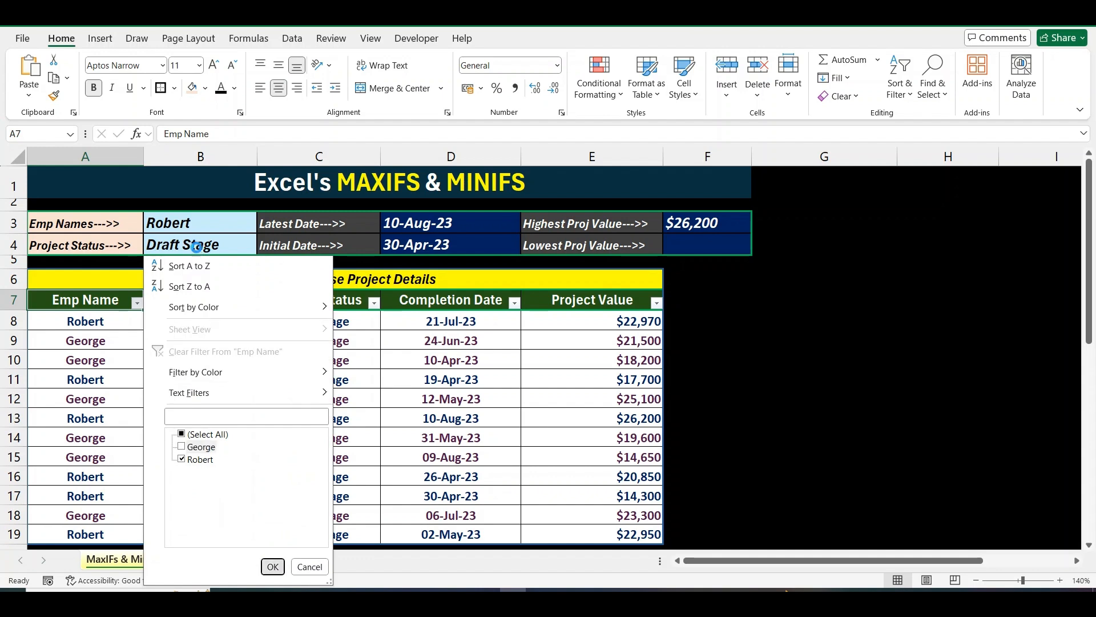
pyautogui.press('Right')
pyautogui.press('Right')
pyautogui.hotkey('alt', 'Down')
pyautogui.press('e')
pyautogui.press('Down')
pyautogui.press('Down')
pyautogui.press('Down')
pyautogui.press('space')
pyautogui.press('Return')
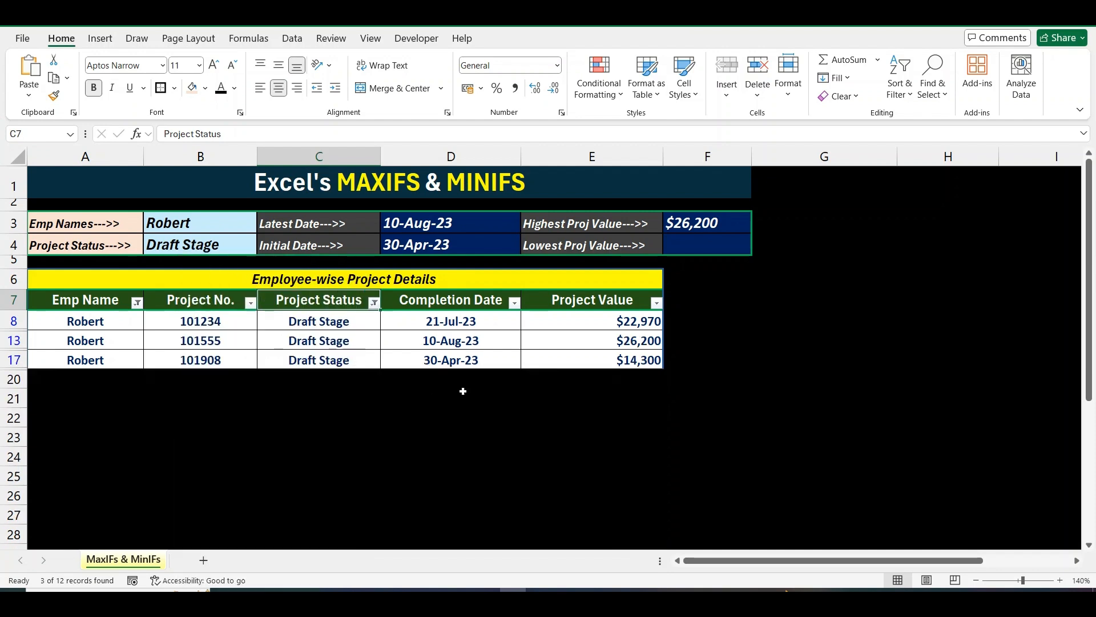
# Shade the 30-Apr-23 completion date peach and open D4's formula for editing.
pyautogui.click(478, 361)
pyautogui.click(198, 91)
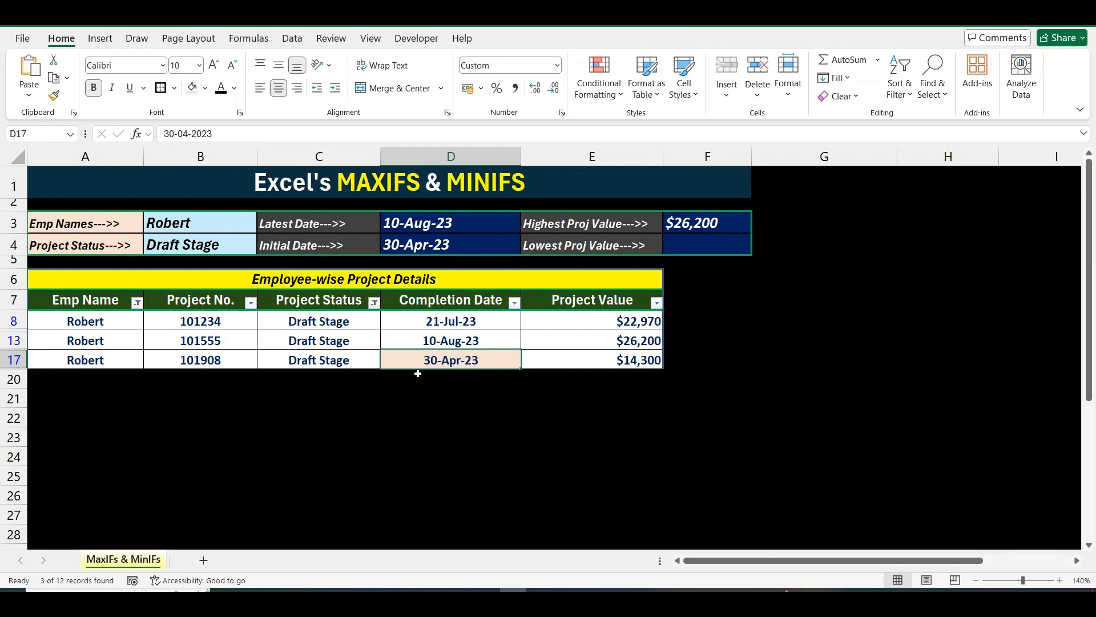
pyautogui.click(428, 303)
pyautogui.click(476, 236)
pyautogui.doubleClick(476, 236)
# Copy D4's MINIFS formula text and paste it into F4.
pyautogui.hotkey('shift', 'Home')
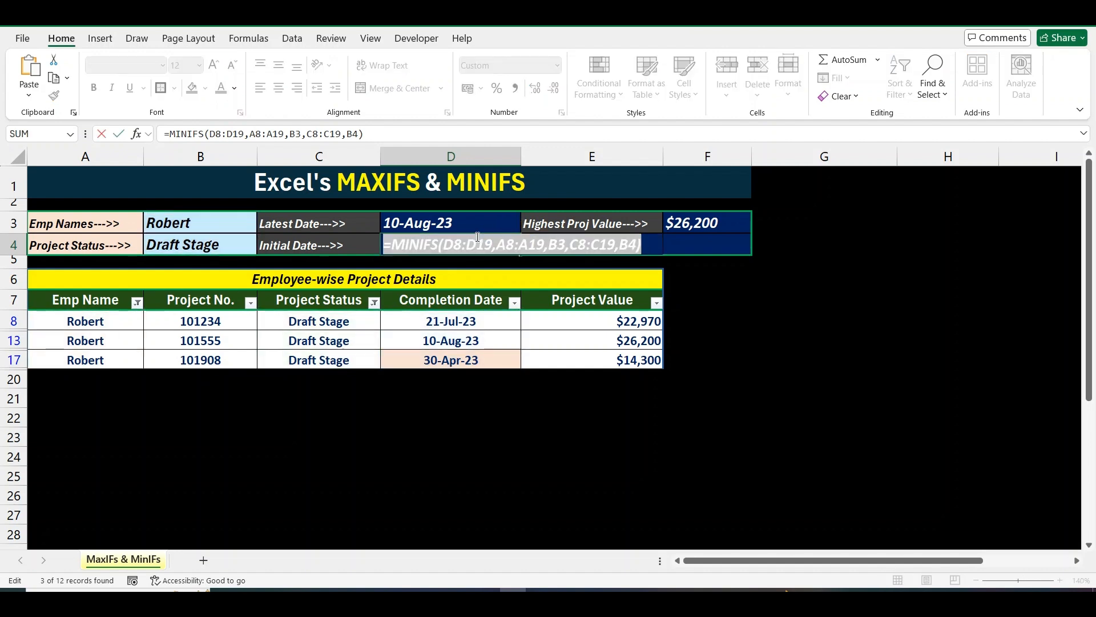
pyautogui.hotkey('ctrl', 'c')
pyautogui.press('Escape')
pyautogui.press('Right')
pyautogui.press('Right')
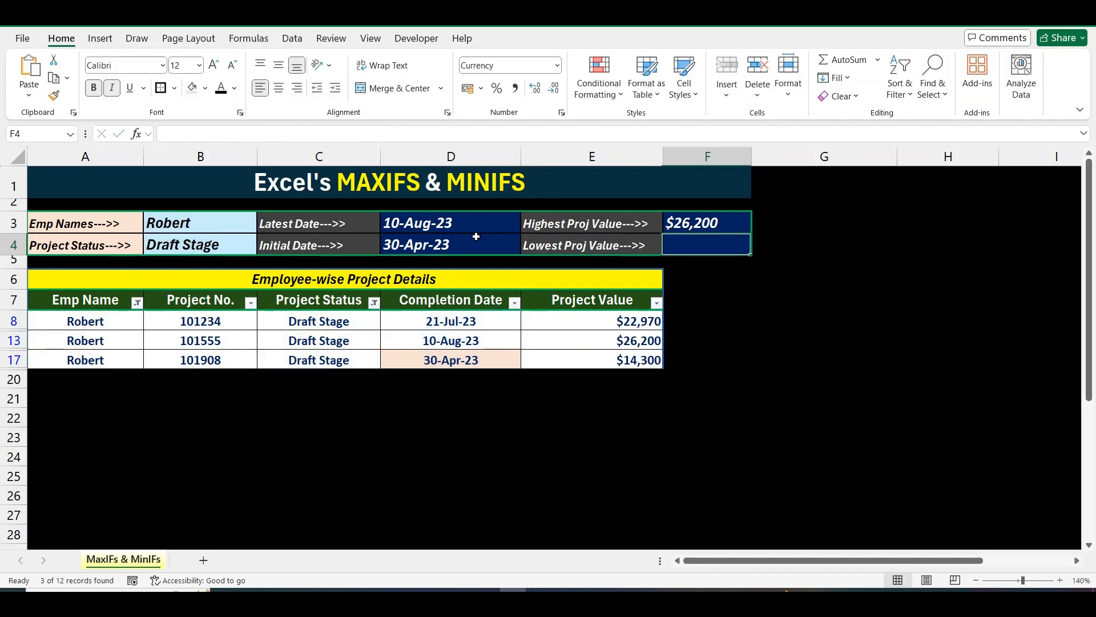
pyautogui.hotkey('ctrl', 'v')
# Change the range D8:D19 to E8:E19 in F4's formula so it returns $14,300.
pyautogui.click(274, 131)
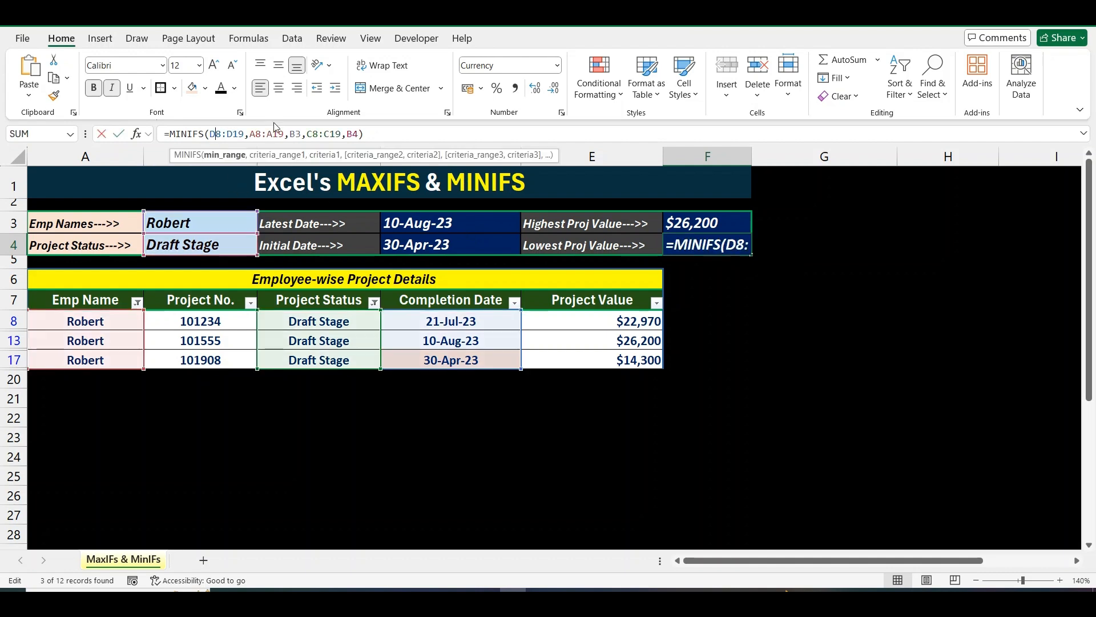
pyautogui.press('BackSpace')
pyautogui.write('E')
pyautogui.press('Right')
pyautogui.press('Right')
pyautogui.press('Right')
pyautogui.press('BackSpace')
pyautogui.write('E')
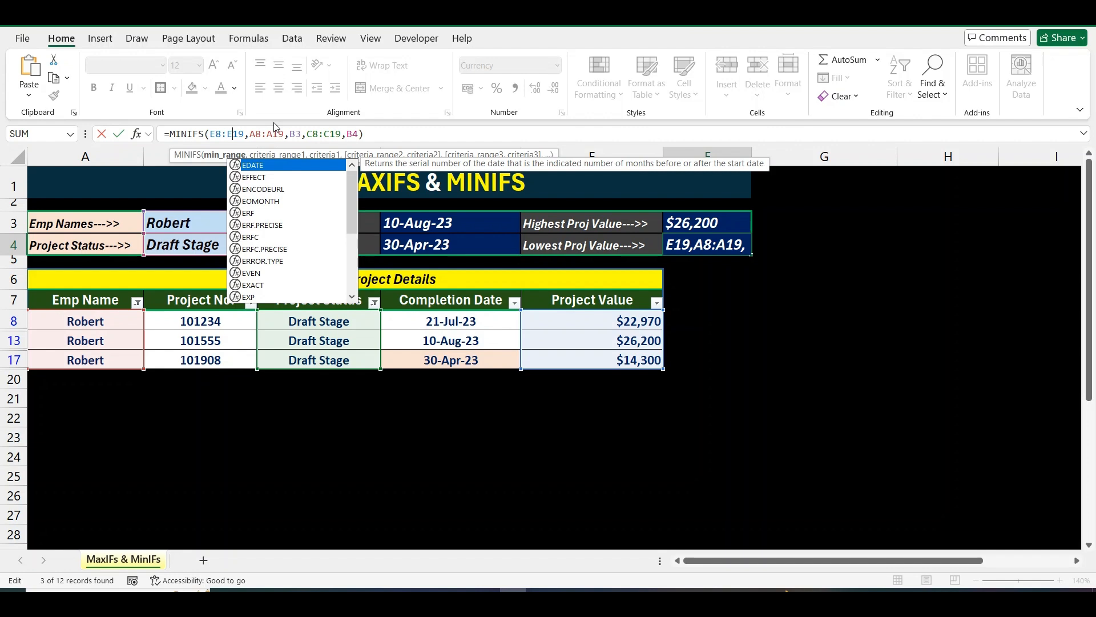
pyautogui.press('Return')
pyautogui.press('Up')
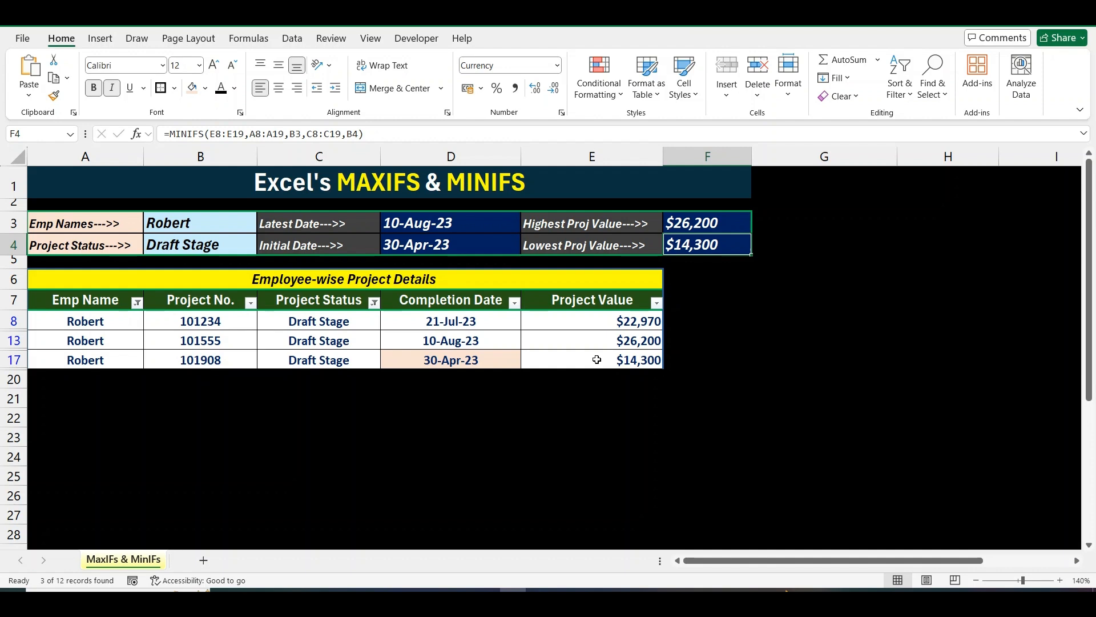
# Shade Robert's lowest Draft Stage value, $14,300, light peach in the filtered table.
pyautogui.click(329, 317)
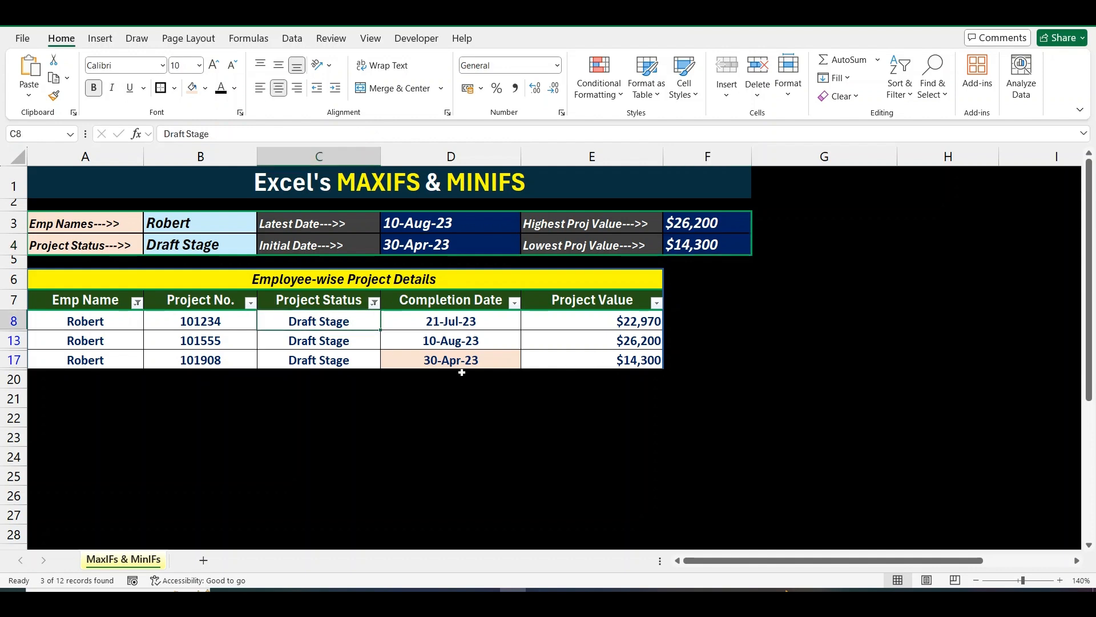
pyautogui.click(551, 363)
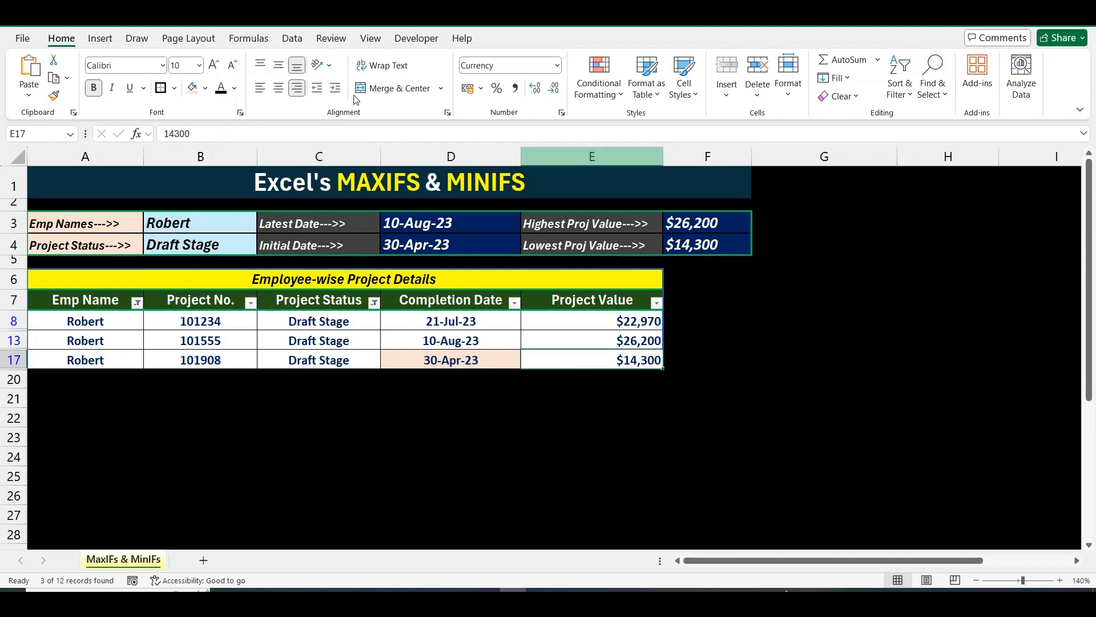
pyautogui.click(193, 89)
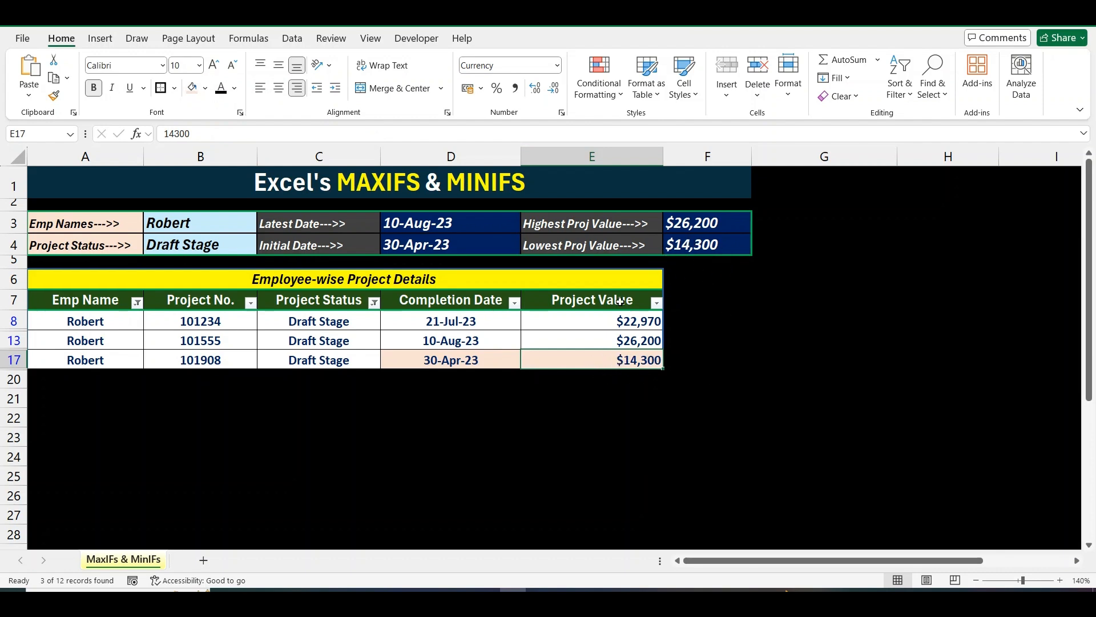
pyautogui.click(560, 301)
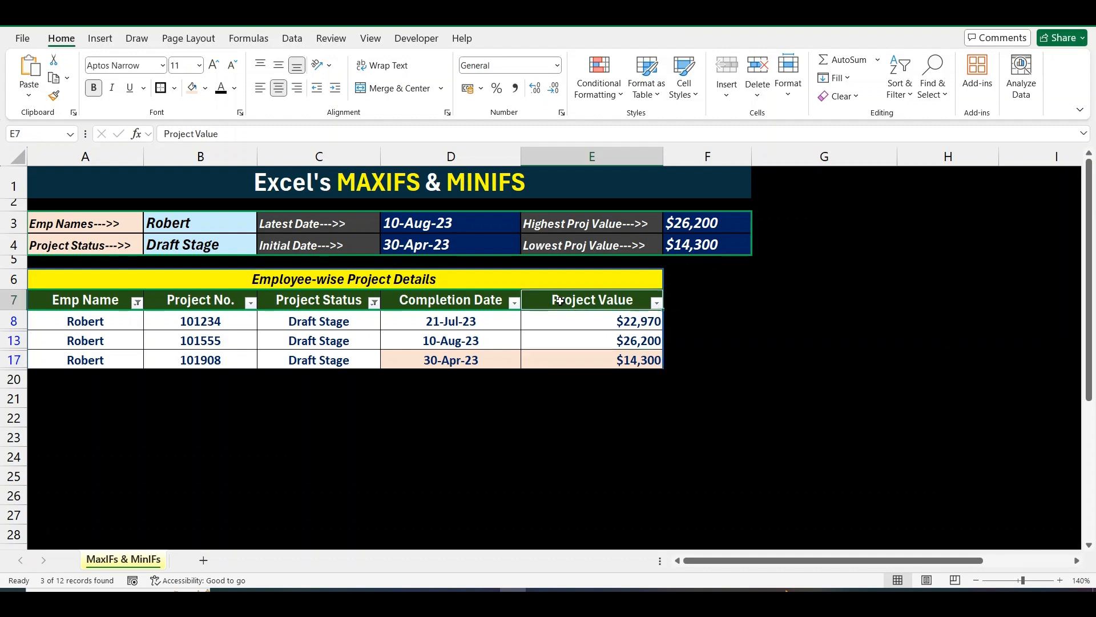
pyautogui.click(456, 299)
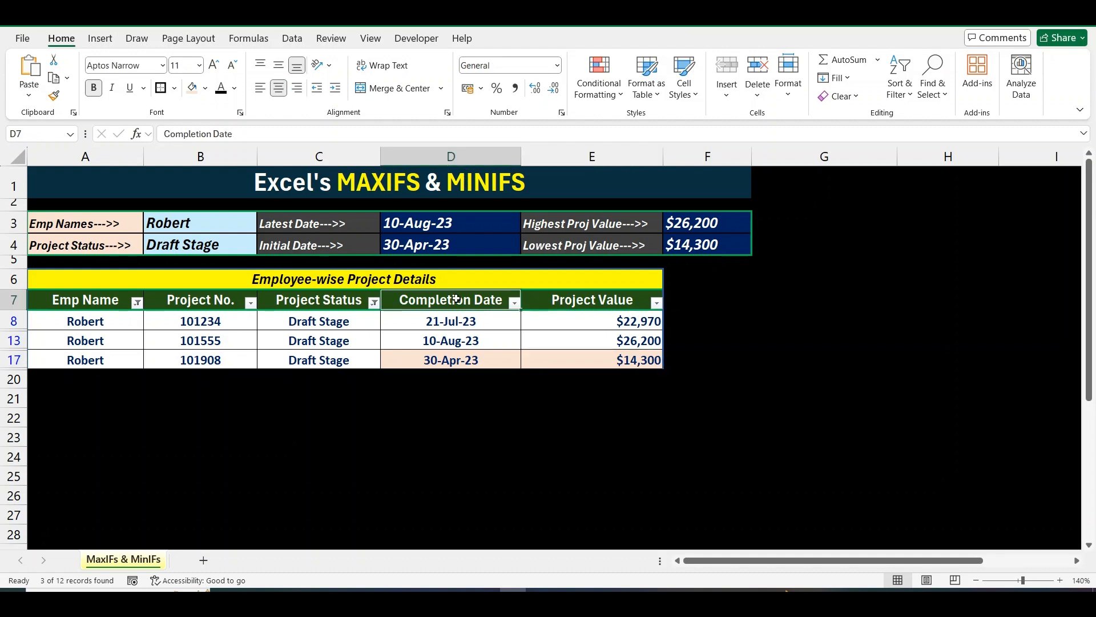
# Clear the table filters so all 12 rows show again.
pyautogui.press('Left')
pyautogui.press('Left')
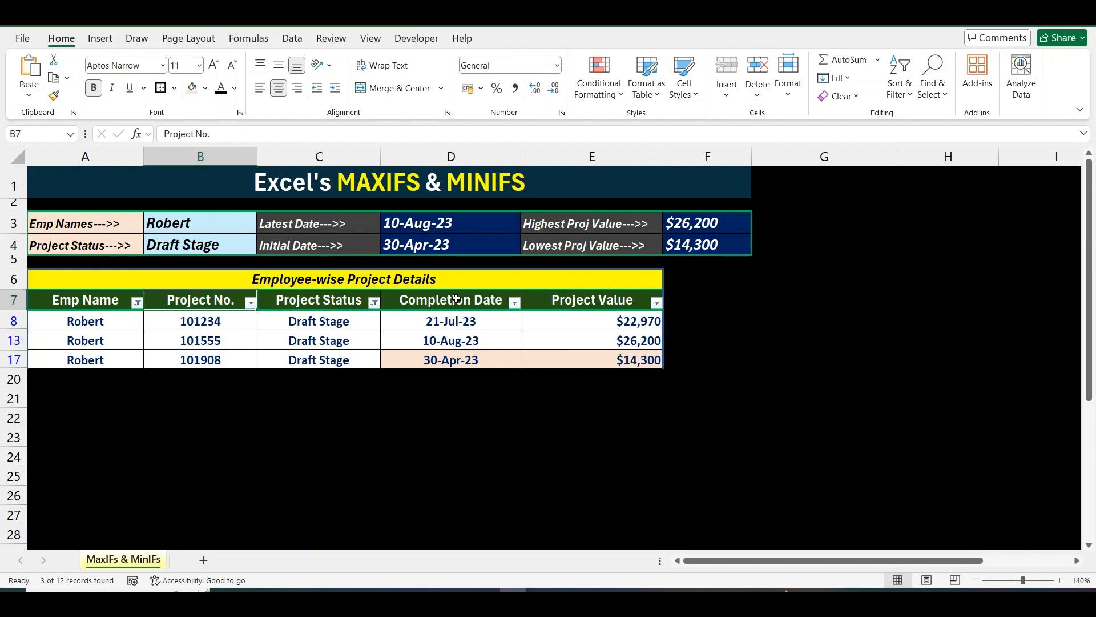
pyautogui.press('Left')
pyautogui.press('alt')
pyautogui.press('h')
pyautogui.press('s')
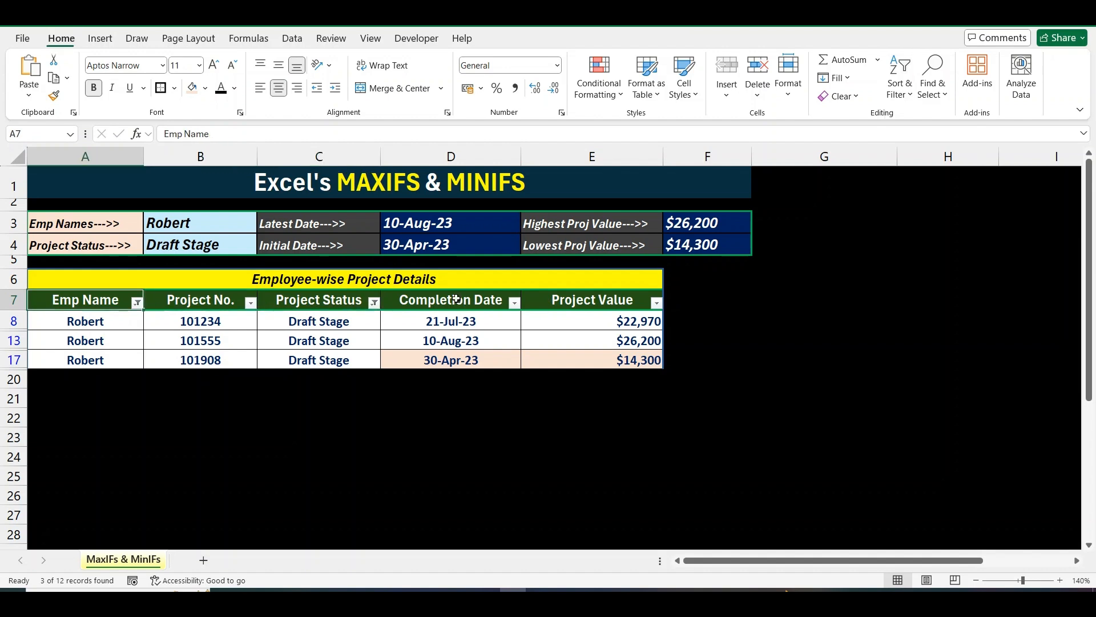
pyautogui.press('c')
pyautogui.press('Up')
pyautogui.press('Up')
pyautogui.press('Up')
pyautogui.press('Up')
# Set the dashboard employee to George and the status to Final Stage.
pyautogui.press('Right')
pyautogui.hotkey('alt', 'Down')
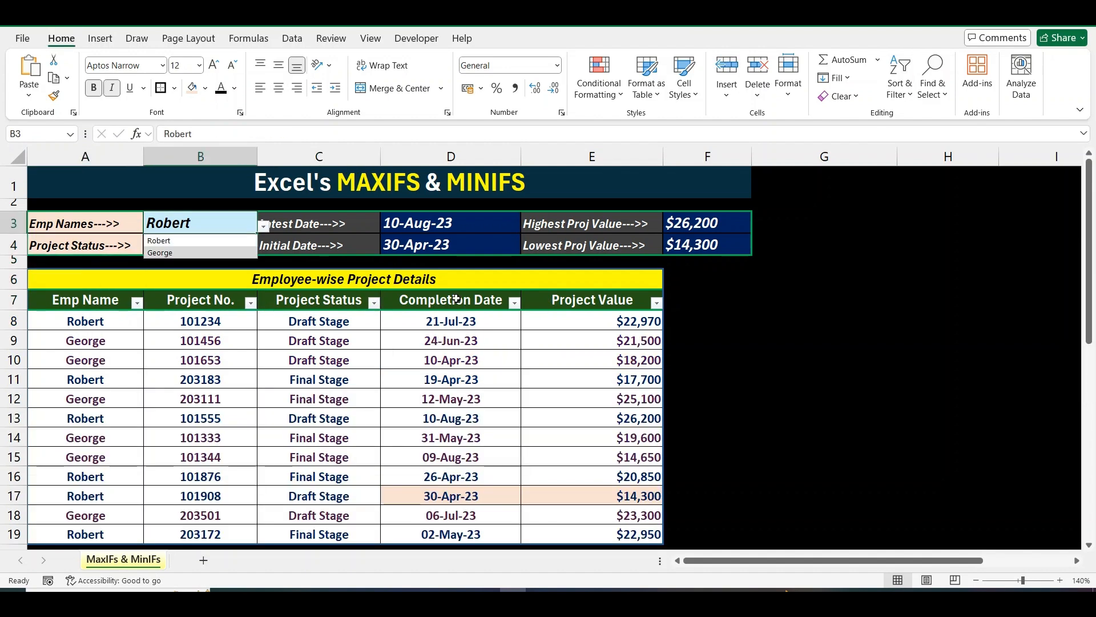
pyautogui.press('Return')
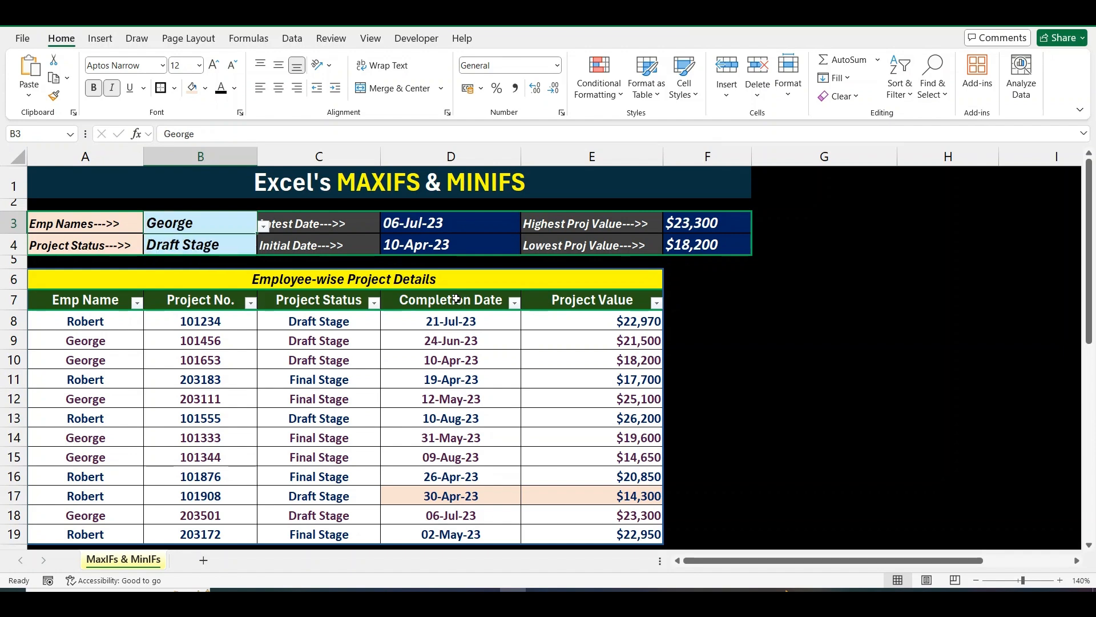
pyautogui.press('Down')
pyautogui.press('Up')
pyautogui.press('Down')
pyautogui.hotkey('alt', 'Down')
pyautogui.press('Return')
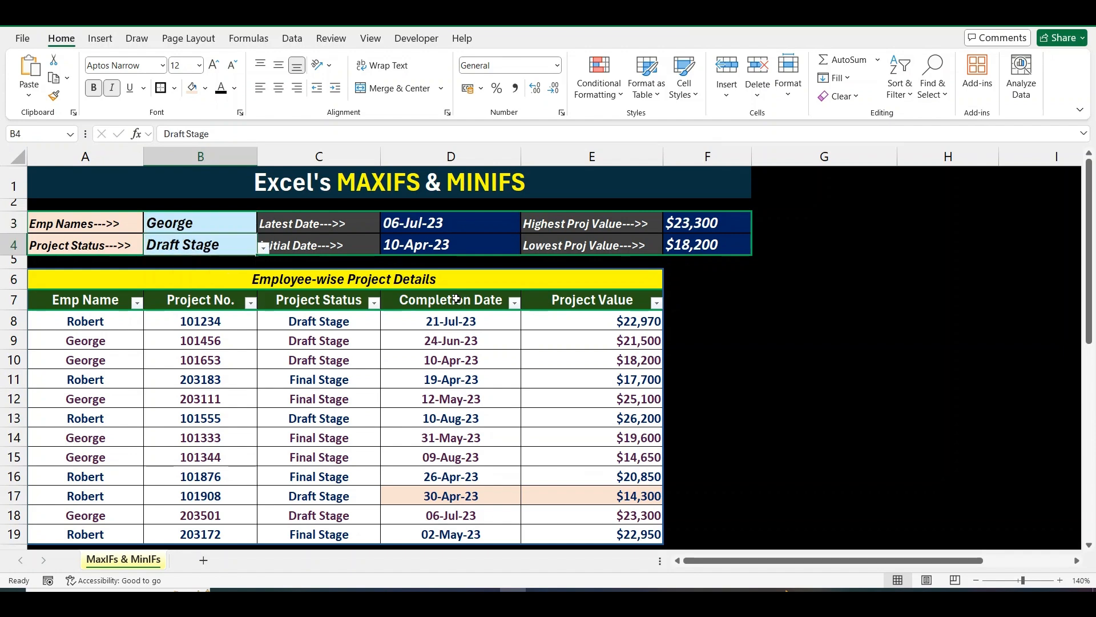
pyautogui.hotkey('alt', 'Down')
pyautogui.press('Down')
pyautogui.press('Return')
# Review the updated results: 09-Aug-23, 12-May-23, $25,100 and $14,650.
pyautogui.press('Right')
pyautogui.press('Right')
pyautogui.hotkey('shift', 'Up')
pyautogui.hotkey('shift', 'Right')
pyautogui.hotkey('shift', 'Right')
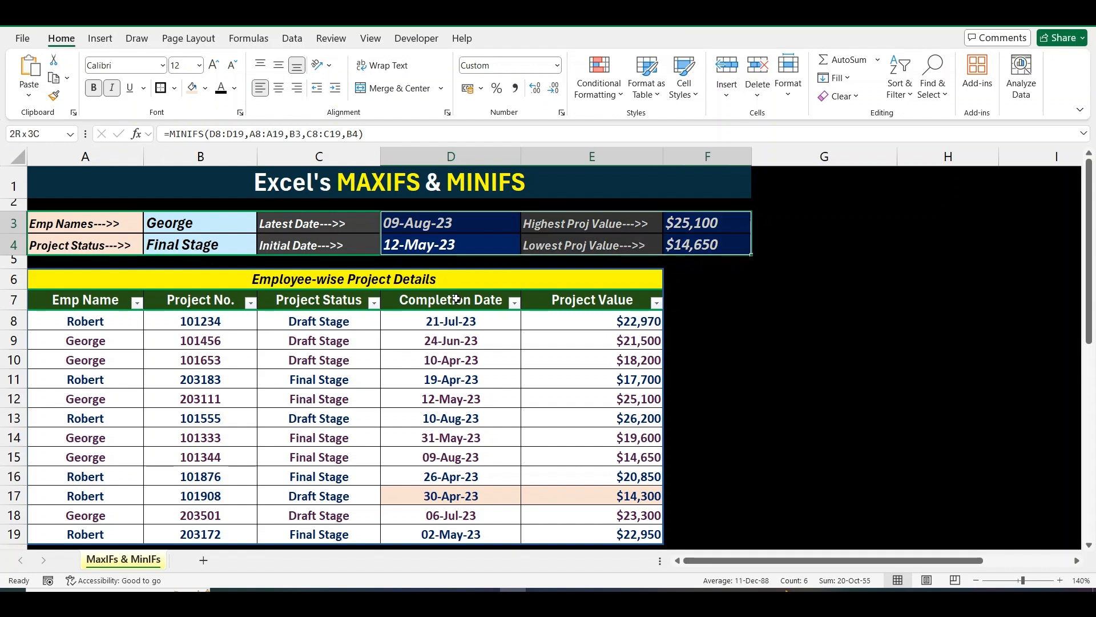
pyautogui.hotkey('shift', 'Left')
pyautogui.hotkey('shift', 'Left')
pyautogui.hotkey('shift', 'Right')
pyautogui.hotkey('shift', 'Right')
pyautogui.press('Left')
pyautogui.press('Down')
pyautogui.press('Down')
pyautogui.press('Down')
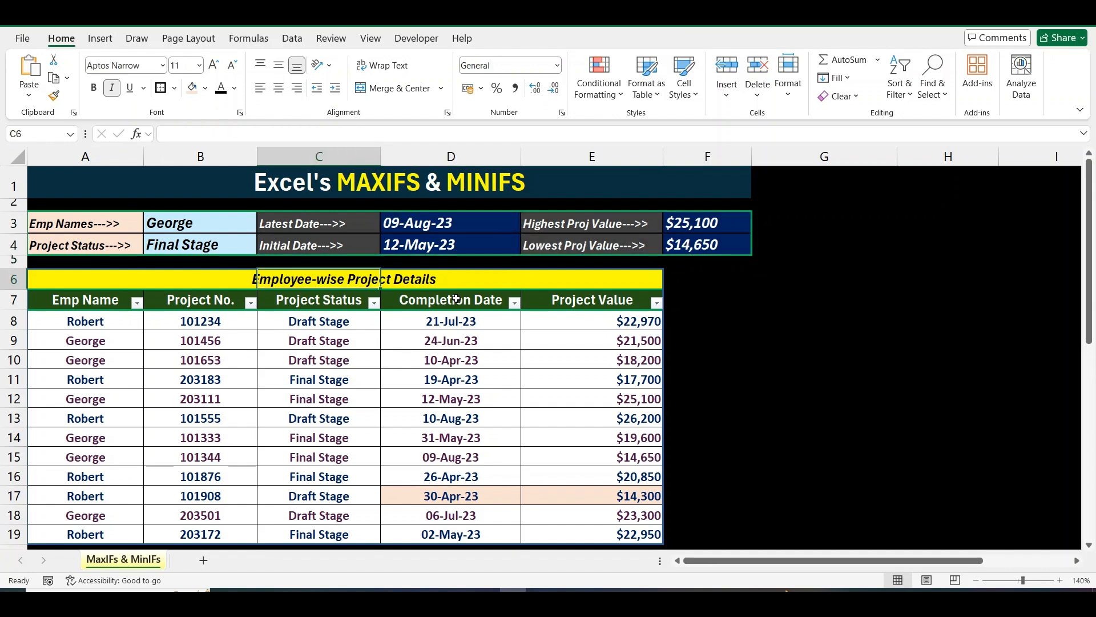
pyautogui.press('Left')
pyautogui.press('Left')
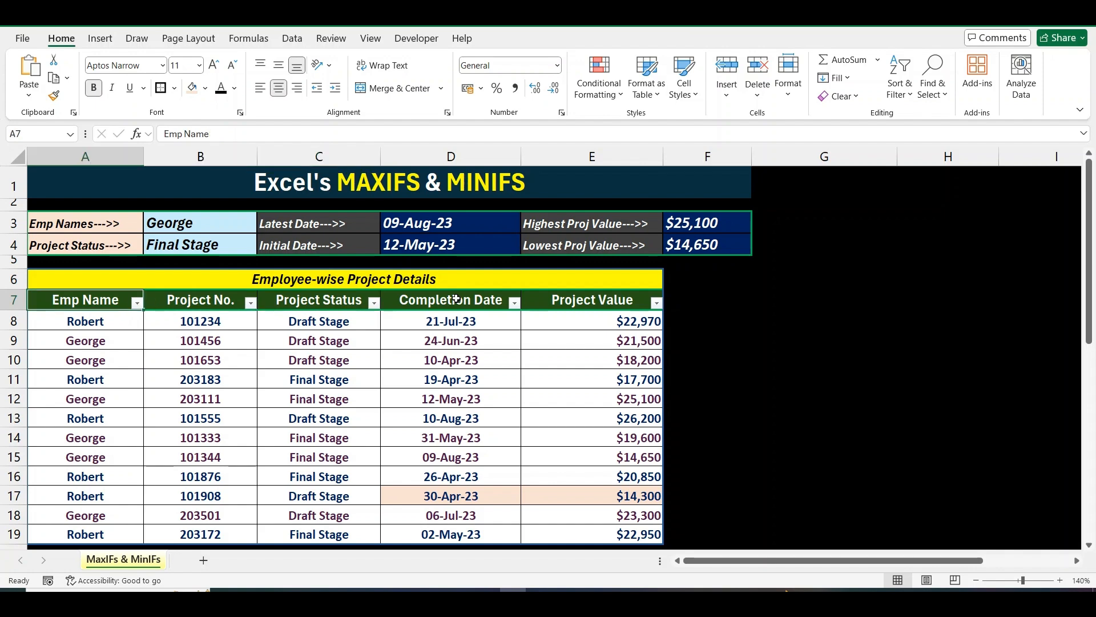
# Inspect the MAXIFS/MINIFS formulas for the dates and project values in D3:F4.
pyautogui.hotkey('alt', 'Down')
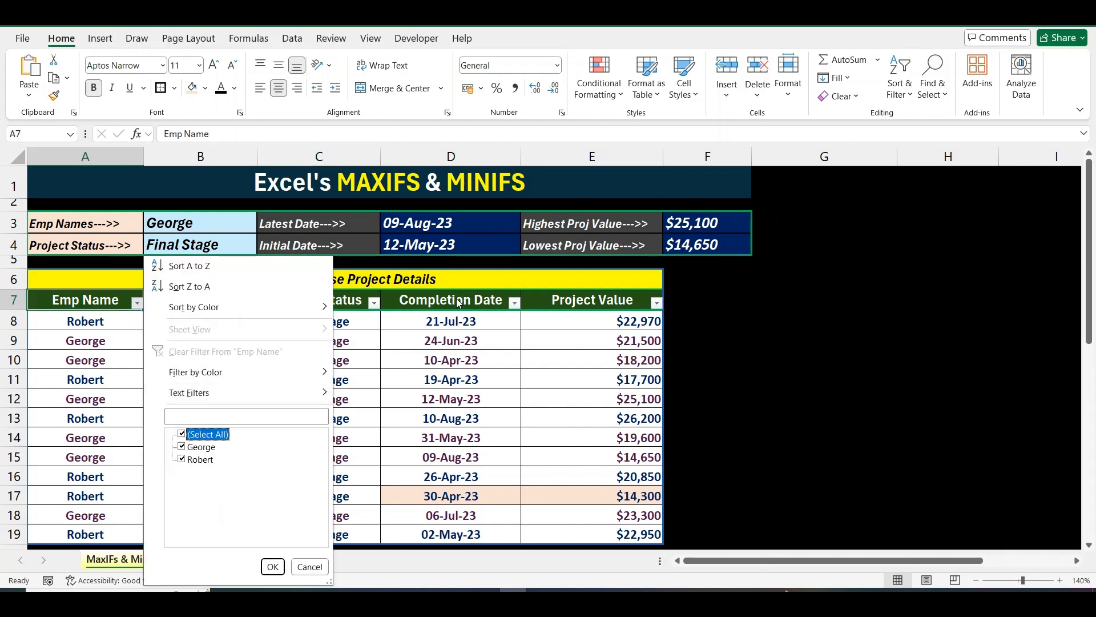
pyautogui.press('Escape')
pyautogui.press('Right')
pyautogui.press('Right')
pyautogui.press('Up')
pyautogui.press('Up')
pyautogui.press('Up')
pyautogui.press('Right')
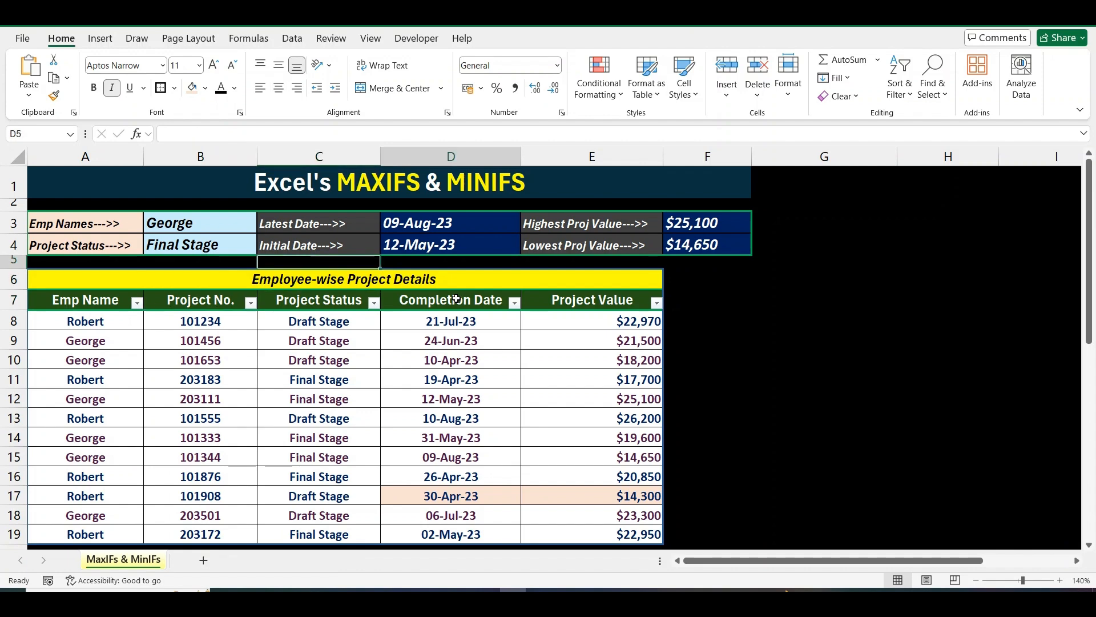
pyautogui.press('Up')
pyautogui.press('Right')
pyautogui.press('Right')
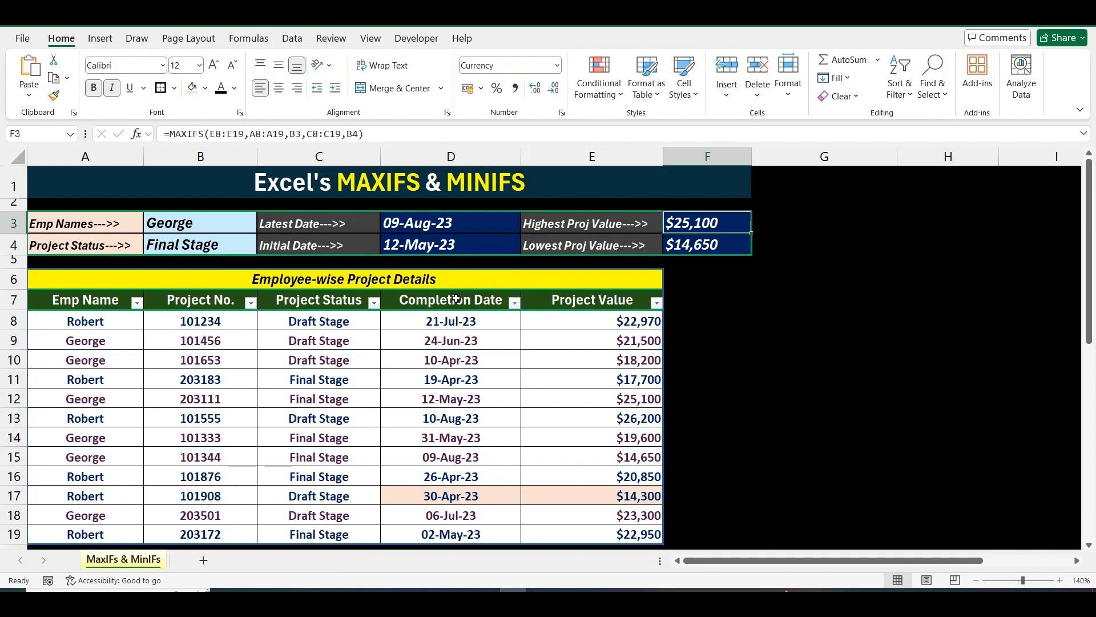
pyautogui.click(699, 250)
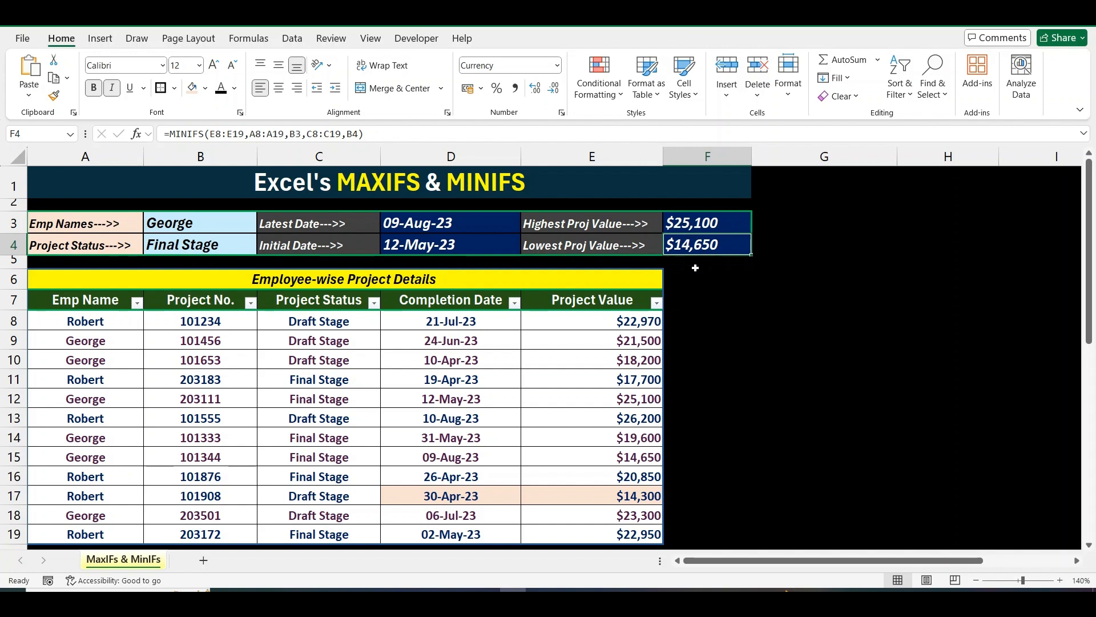
# Filter the table to Emp Name George and Project Status Final Stage.
pyautogui.click(106, 303)
pyautogui.hotkey('alt', 'Down')
pyautogui.press('Down')
pyautogui.press('Down')
pyautogui.press('Down')
pyautogui.press('Down')
pyautogui.press('Down')
pyautogui.press('space')
pyautogui.press('Return')
pyautogui.press('Right')
pyautogui.press('Right')
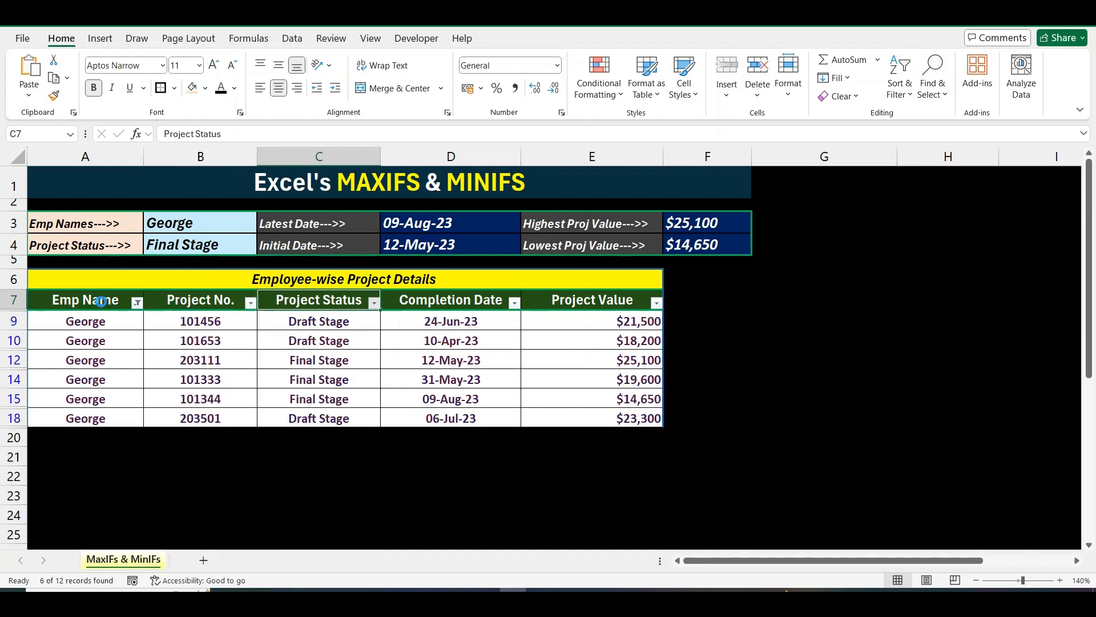
pyautogui.hotkey('alt', 'Down')
pyautogui.press('Down')
pyautogui.press('Down')
pyautogui.press('Down')
pyautogui.press('Down')
pyautogui.press('space')
pyautogui.press('Return')
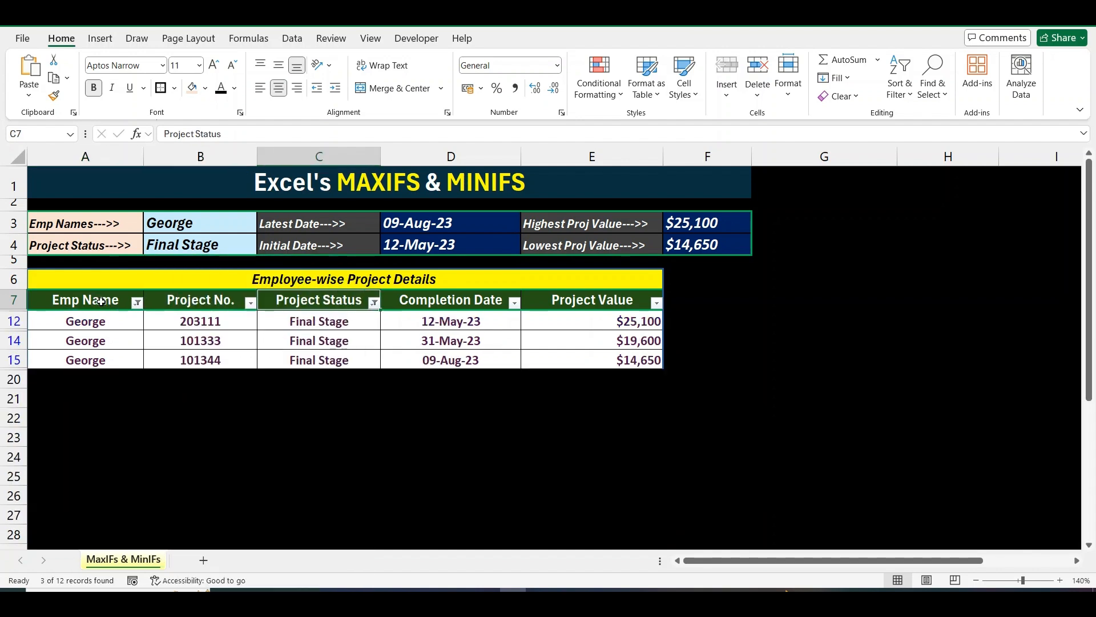
# Shade 09-Aug-23, 12-May-23, $25,100 and $14,650 light peach in the filtered rows.
pyautogui.press('Right')
pyautogui.press('Down')
pyautogui.press('Down')
pyautogui.press('Down')
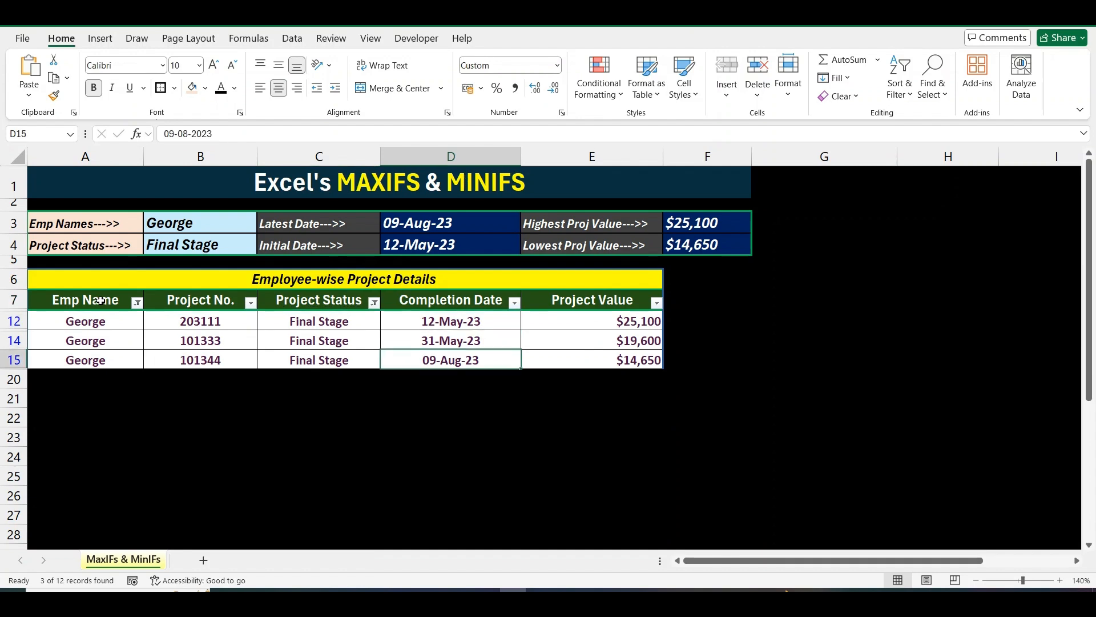
pyautogui.click(193, 87)
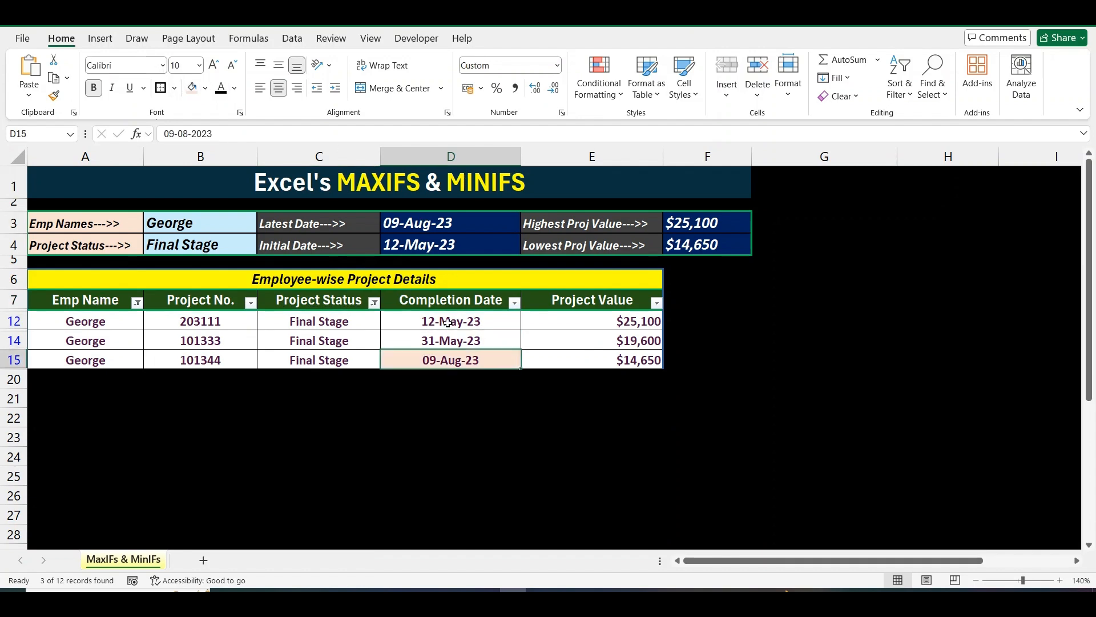
pyautogui.press('Up')
pyautogui.press('Up')
pyautogui.click(192, 87)
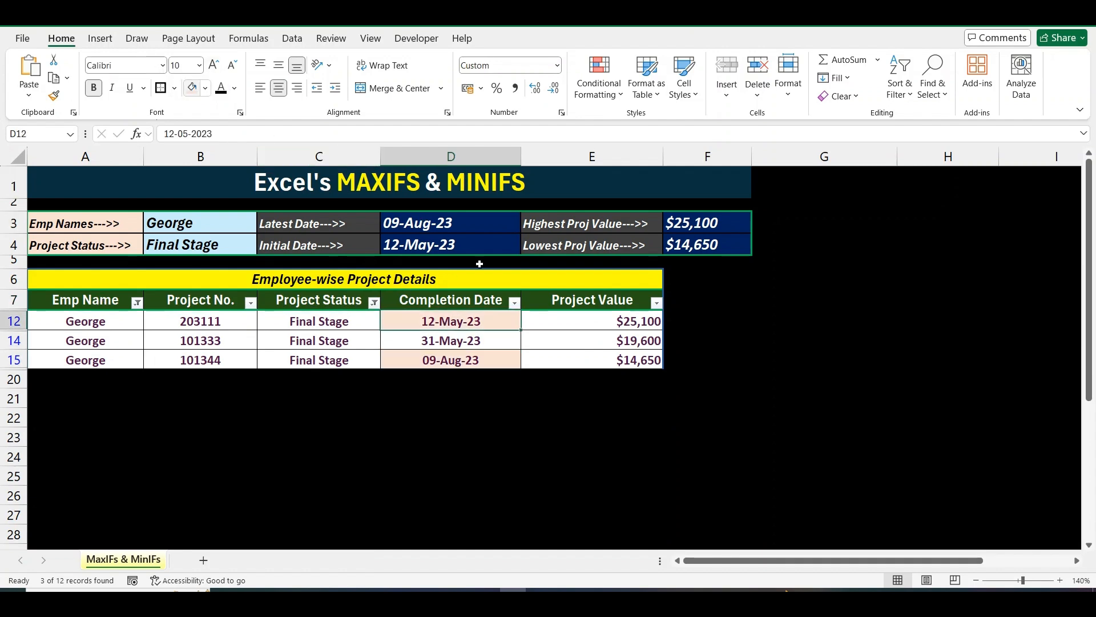
pyautogui.click(627, 330)
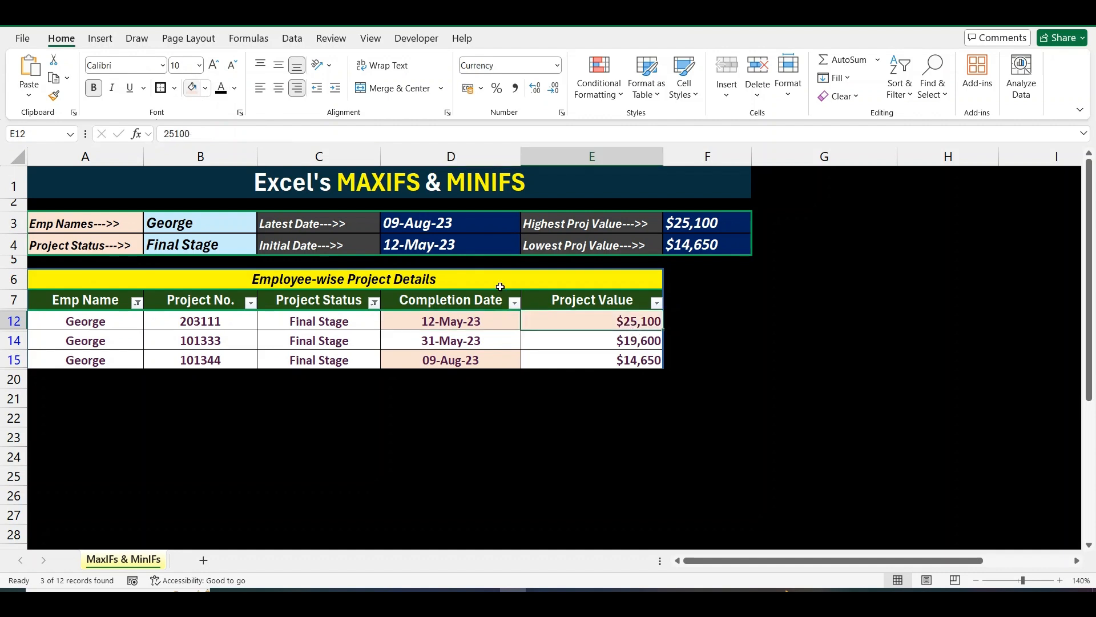
pyautogui.press('Down')
pyautogui.press('Down')
pyautogui.click(192, 87)
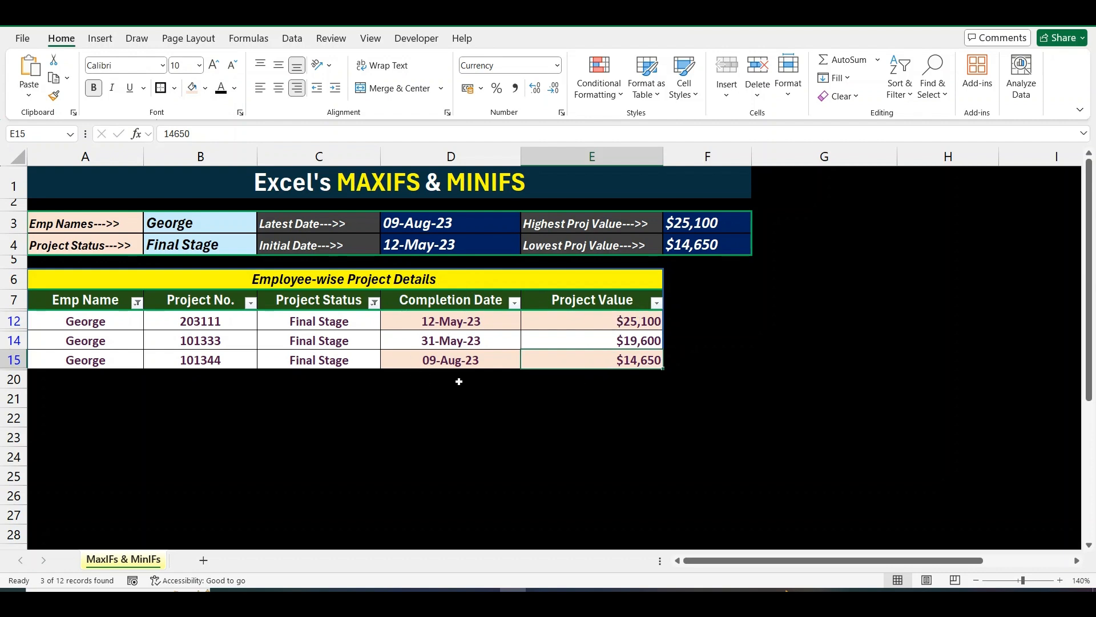
# Clear the table filters so all rows show again.
pyautogui.click(300, 303)
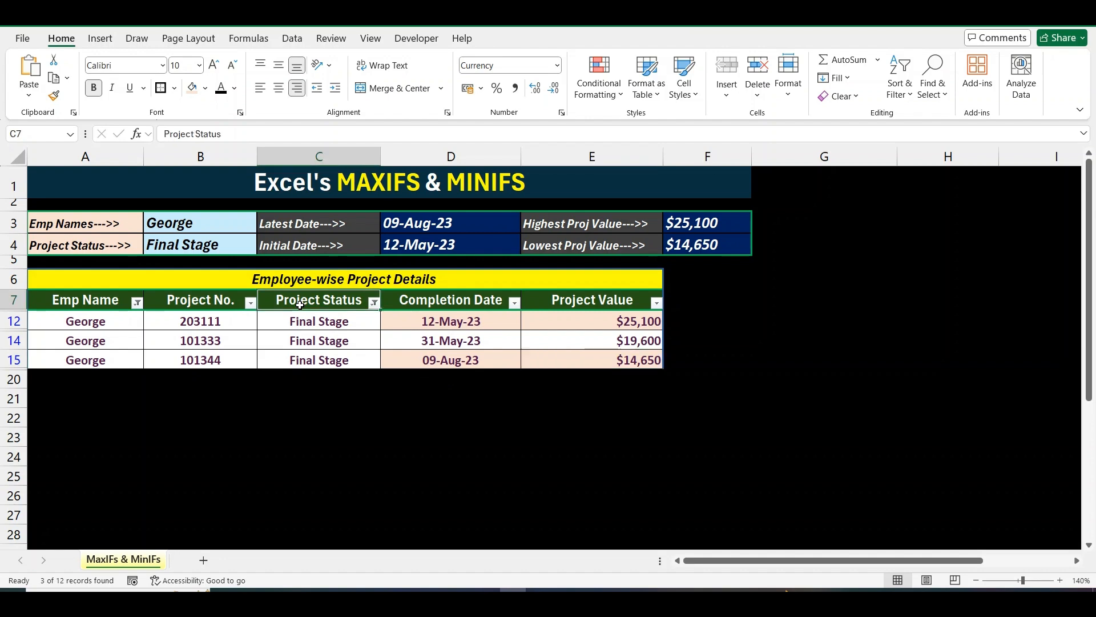
pyautogui.hotkey('alt', 'h')
pyautogui.press('s')
pyautogui.press('c')
pyautogui.press('Up')
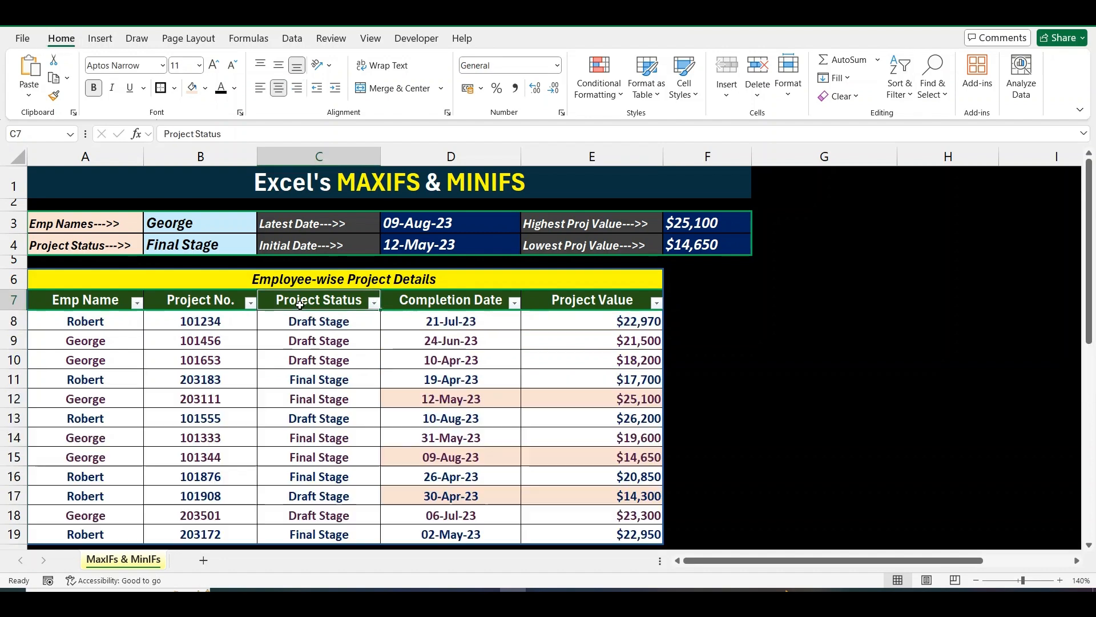
pyautogui.press('Left')
pyautogui.press('Up')
pyautogui.press('Up')
# Set the dashboard criteria to Draft Stage, then Robert, then Final Stage.
pyautogui.hotkey('alt', 'Down')
pyautogui.press('Up')
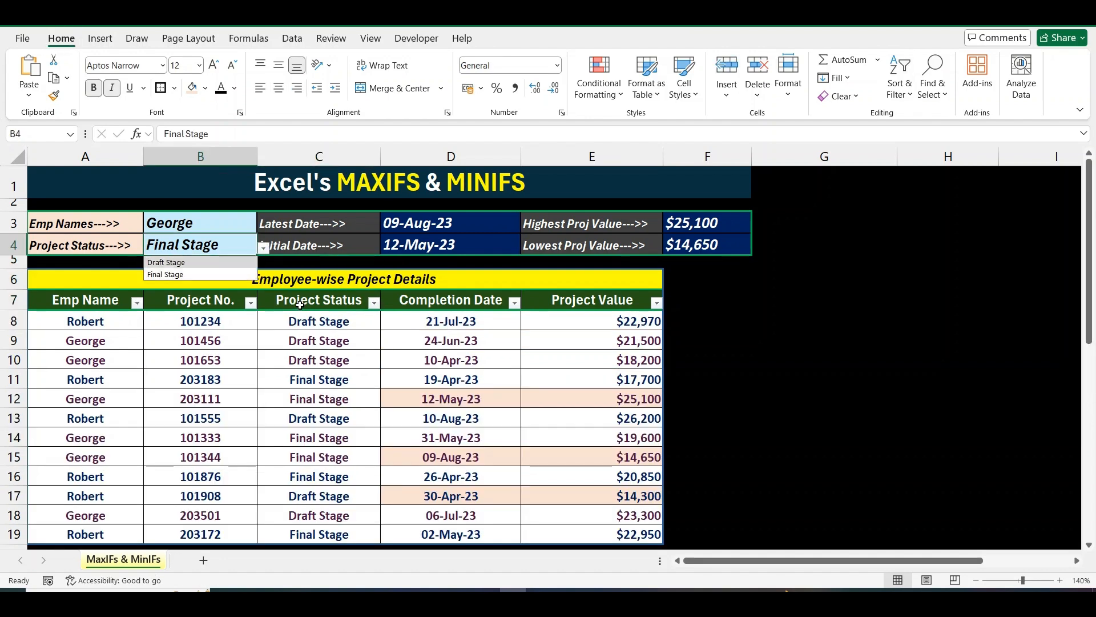
pyautogui.press('Return')
pyautogui.press('Up')
pyautogui.hotkey('alt', 'Down')
pyautogui.press('Down')
pyautogui.press('Return')
pyautogui.press('Down')
pyautogui.hotkey('alt', 'Down')
pyautogui.press('Down')
pyautogui.press('Return')
pyautogui.press('Down')
pyautogui.press('Down')
pyautogui.press('Down')
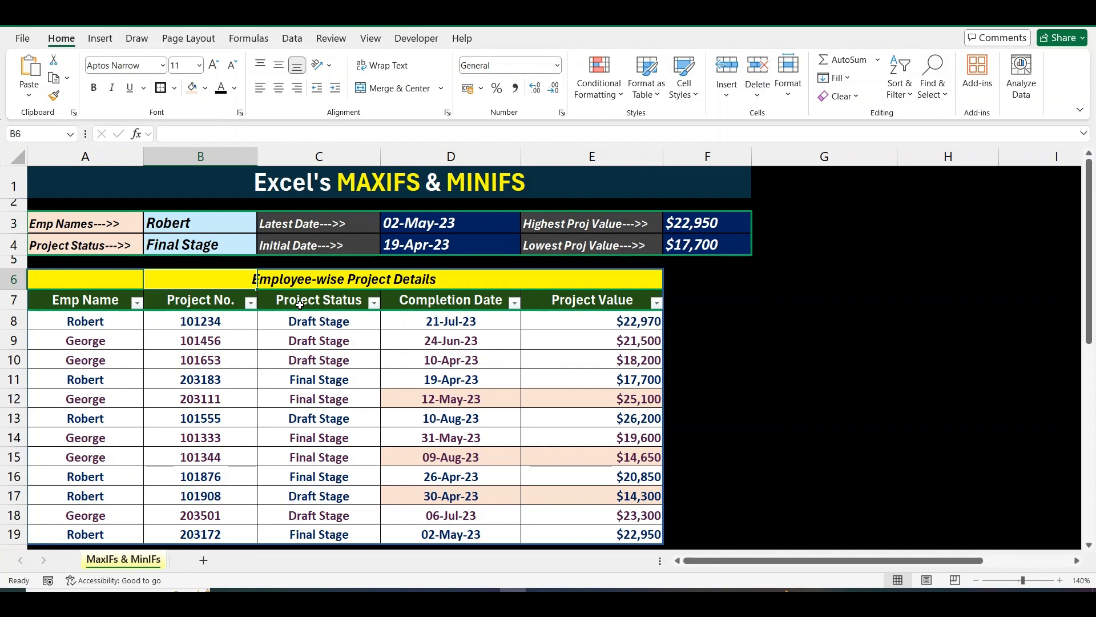